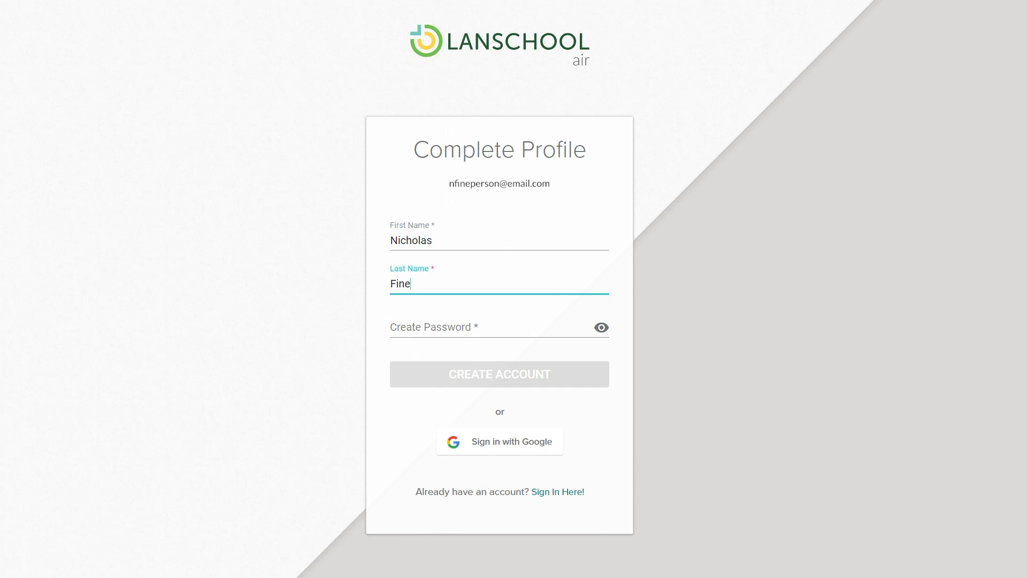
{"action": "key", "text": "Tab"}
Step: Enter the profile password, describe Test Class as a test class, and type the 5-minutes-left chat note
{"action": "type", "text": "********"}
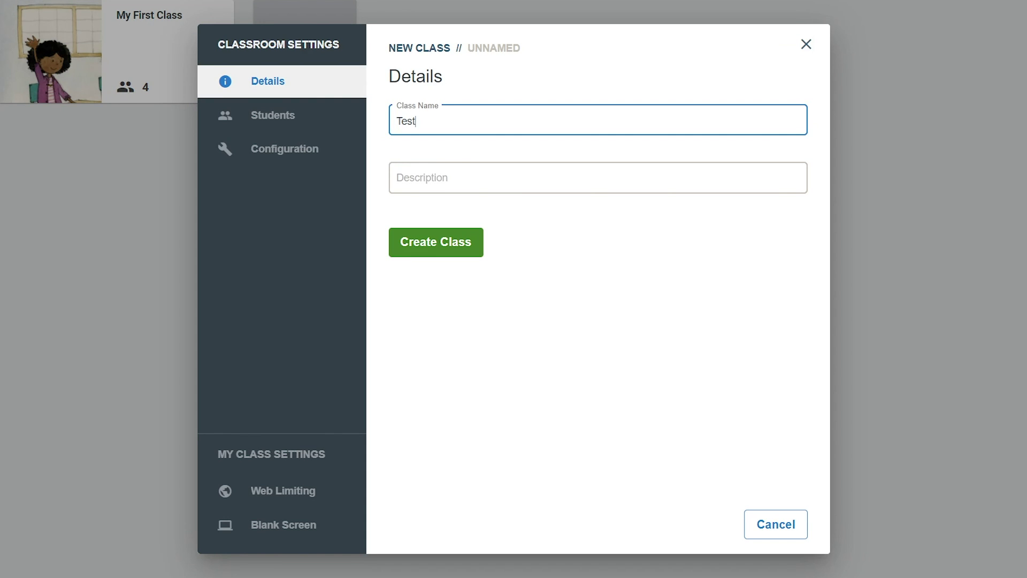
{"action": "type", "text": "Class"}
{"action": "key", "text": "Tab"}
{"action": "type", "text": "This is a test cla"}
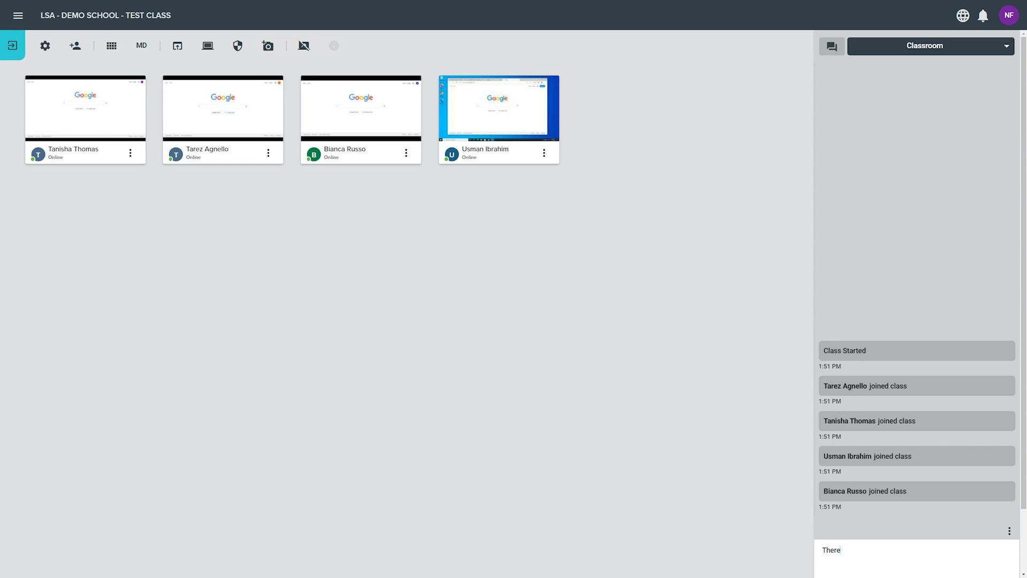
{"action": "type", "text": "are only 5 minutes left in class"}
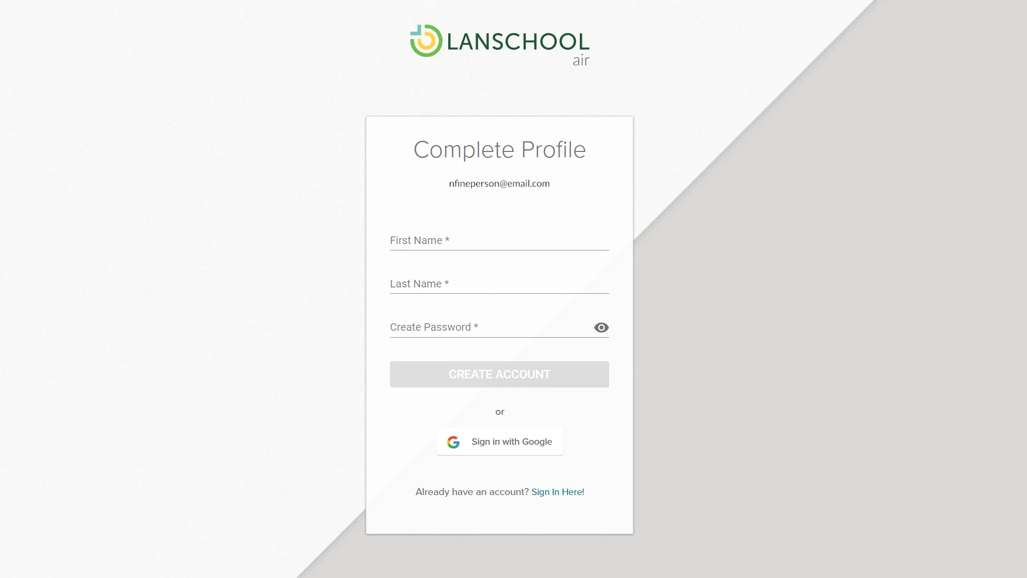
Step: Fill in the first name, last name and a new password to create the account
{"action": "type", "text": "Nicholas"}
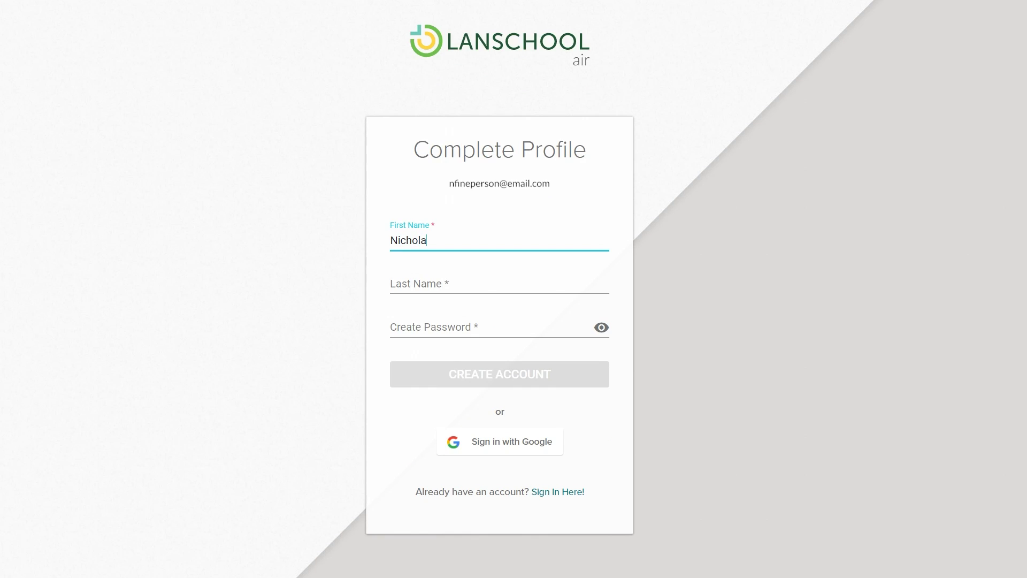
{"action": "key", "text": "Tab"}
{"action": "type", "text": "Fineperson"}
{"action": "key", "text": "Tab"}
{"action": "type", "text": "•••••••••••"}
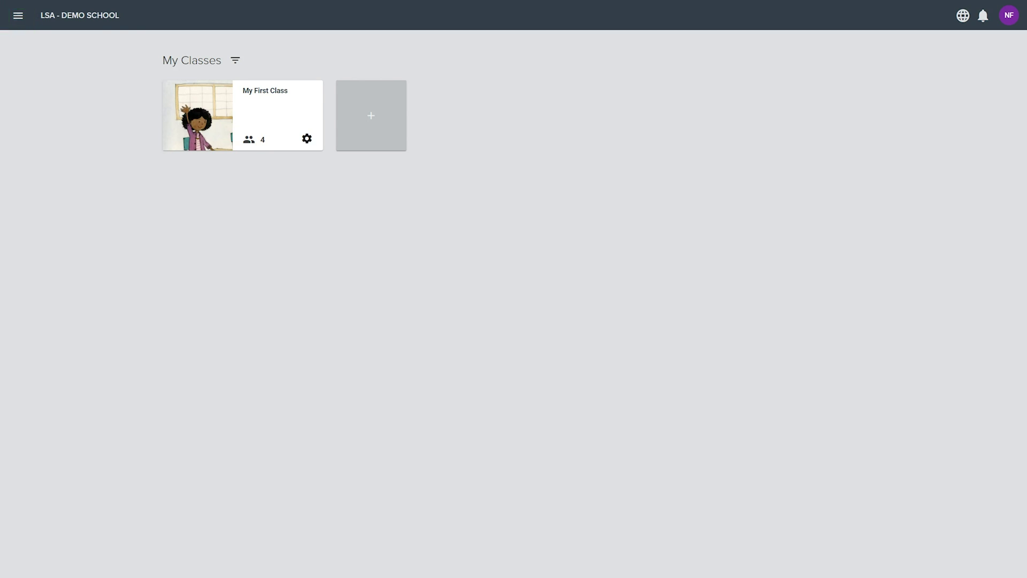
{"action": "left_click", "coordinate": [18, 16]}
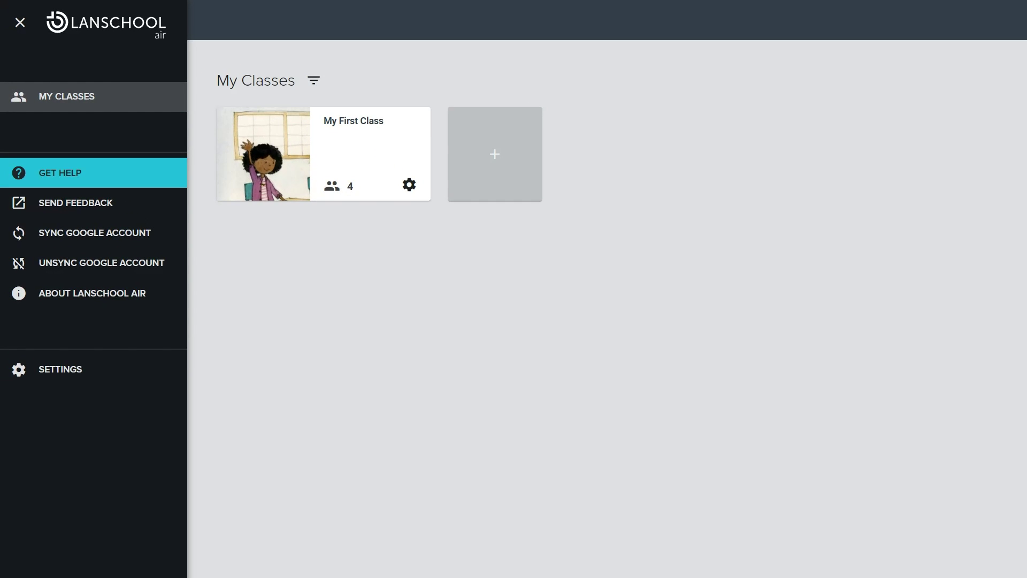
Step: View Send Feedback and the About LanSchool Air version info, then close the side menu
{"action": "left_click", "coordinate": [75, 203]}
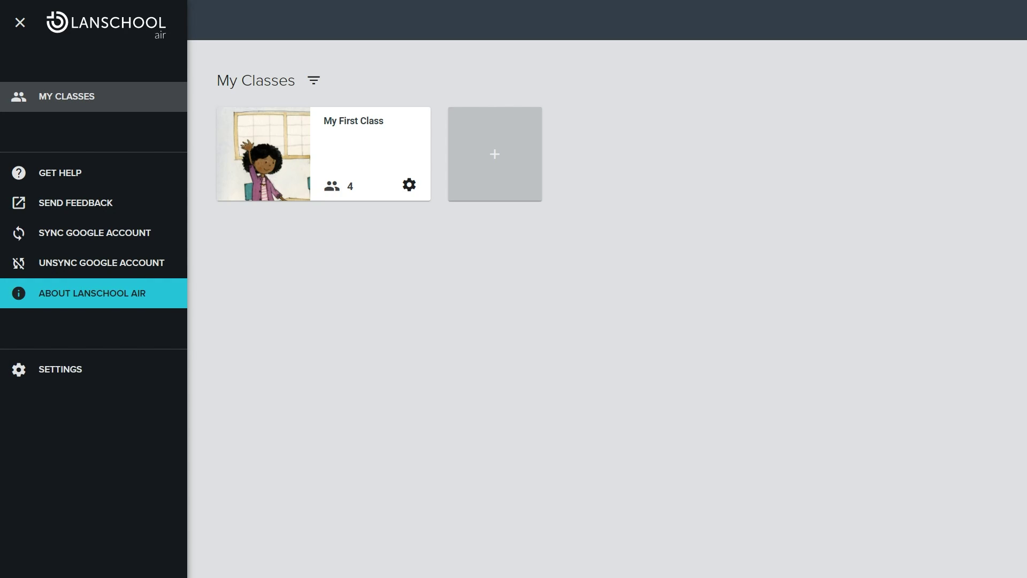
{"action": "left_click", "coordinate": [92, 294]}
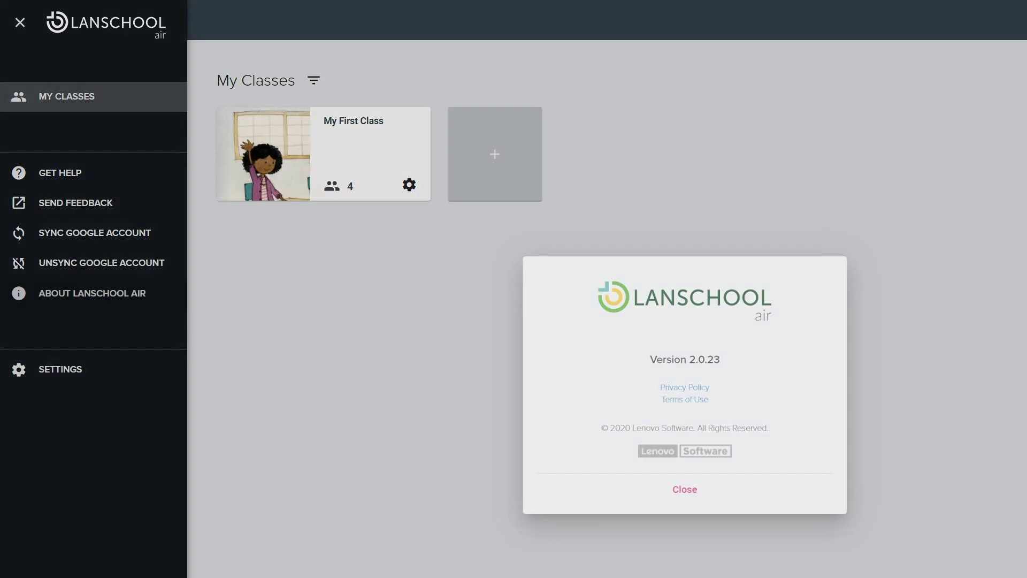
{"action": "left_click", "coordinate": [684, 501]}
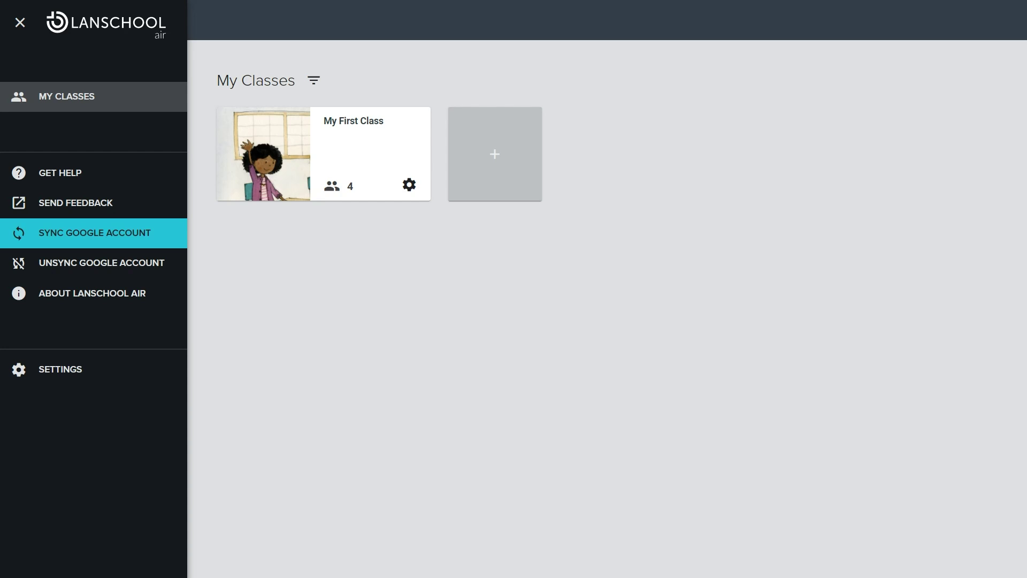
{"action": "key", "text": "Up"}
{"action": "key", "text": "Up"}
{"action": "key", "text": "Up"}
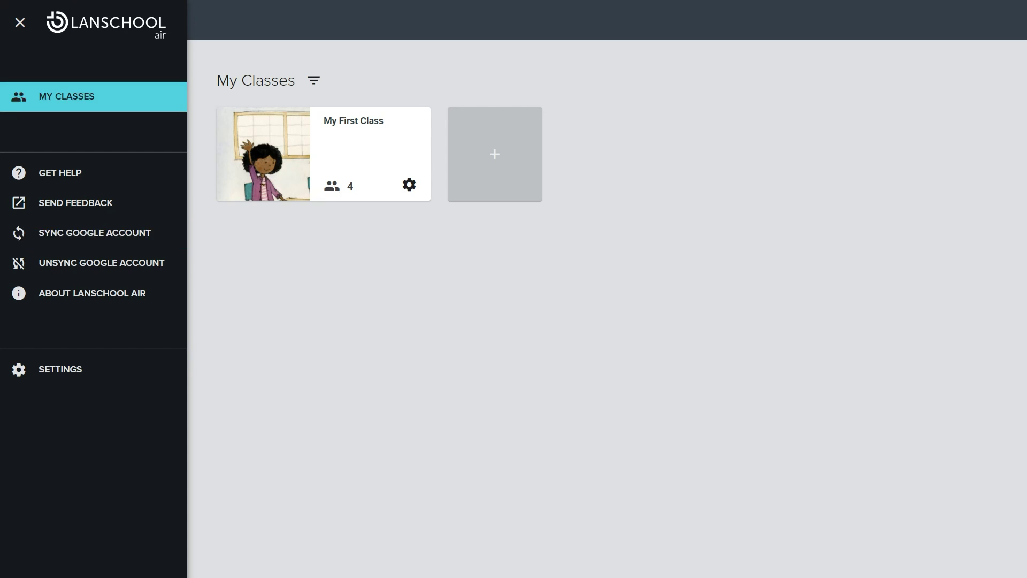
{"action": "key", "text": "Return"}
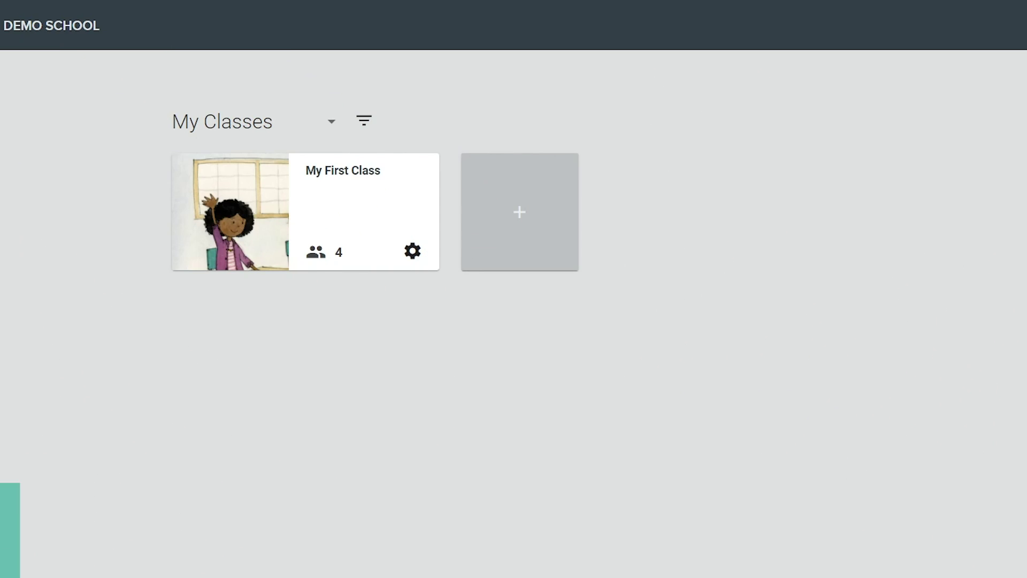
Step: Switch the class view to Device Carts and back to My Classes, then start a new class
{"action": "left_click", "coordinate": [331, 121]}
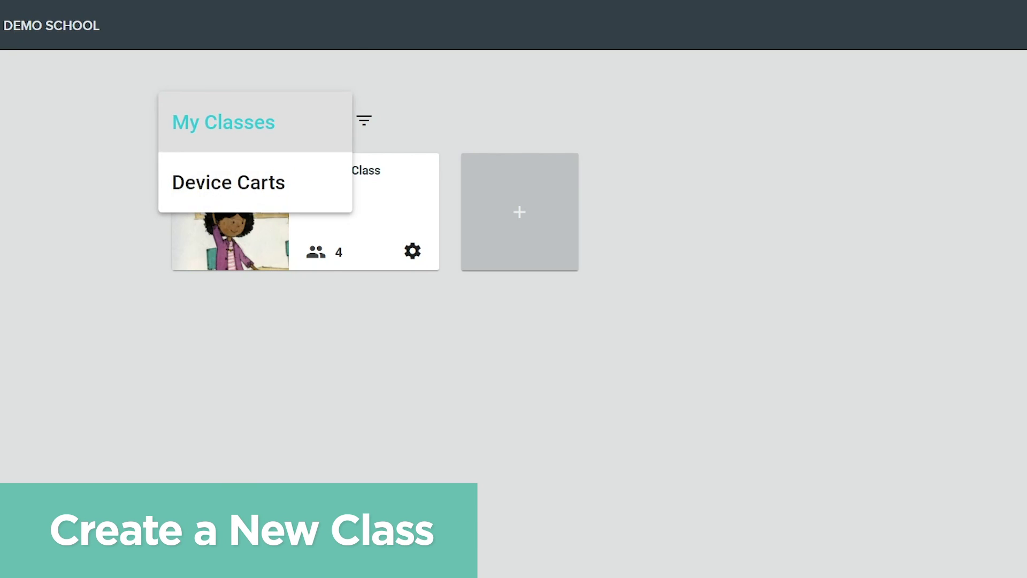
{"action": "left_click", "coordinate": [255, 183]}
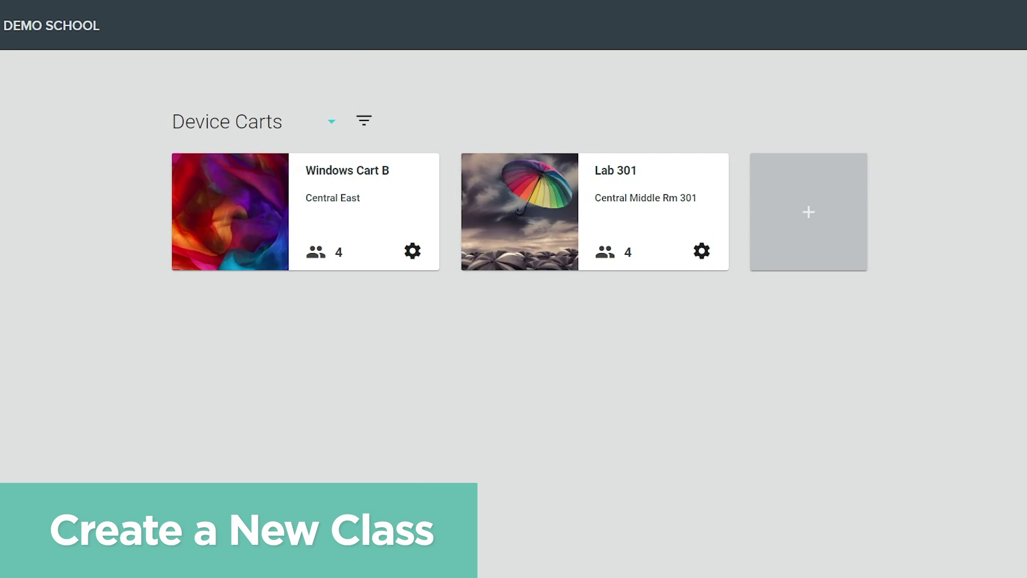
{"action": "left_click", "coordinate": [331, 122]}
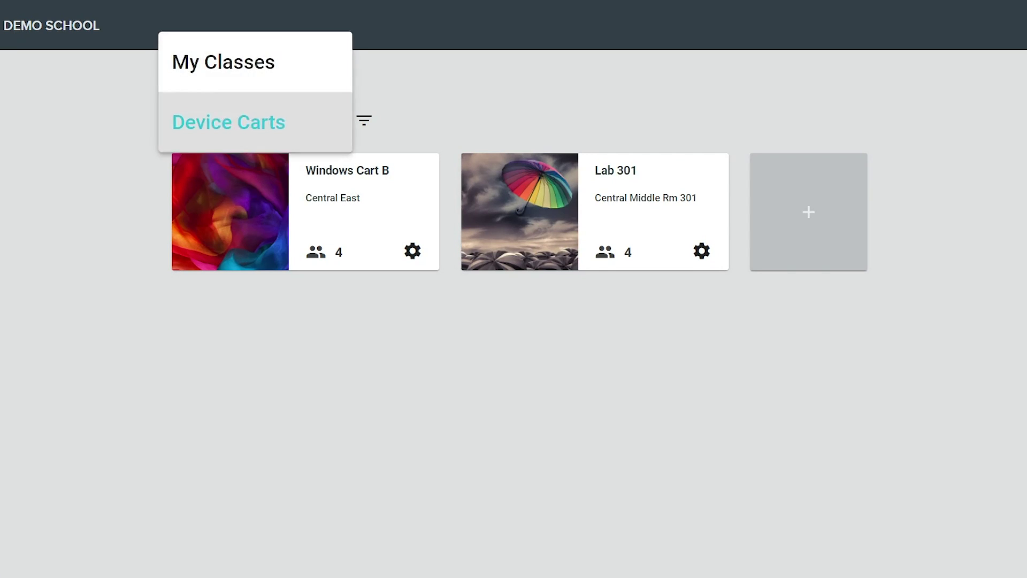
{"action": "left_click", "coordinate": [247, 59]}
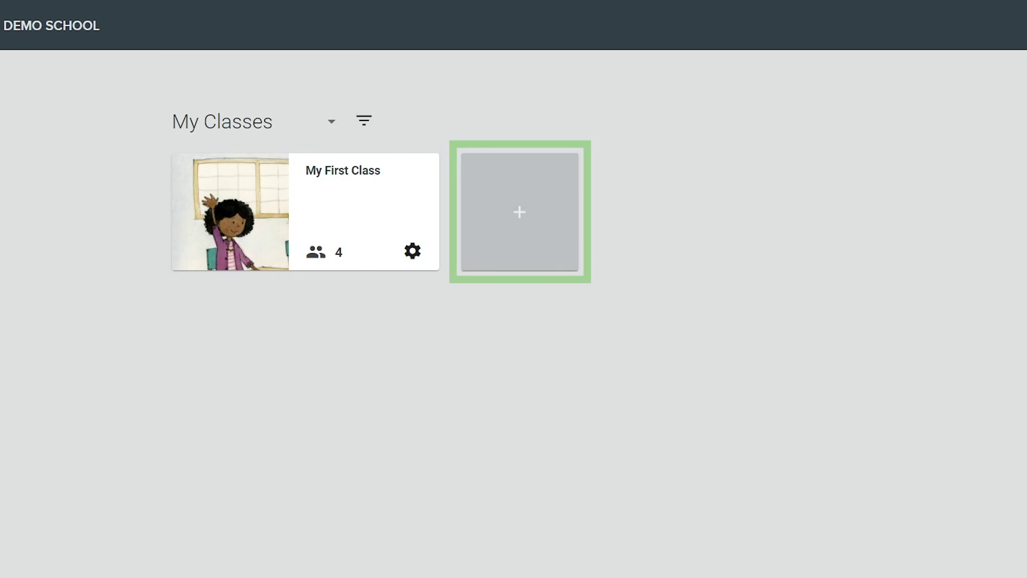
{"action": "left_click", "coordinate": [520, 212]}
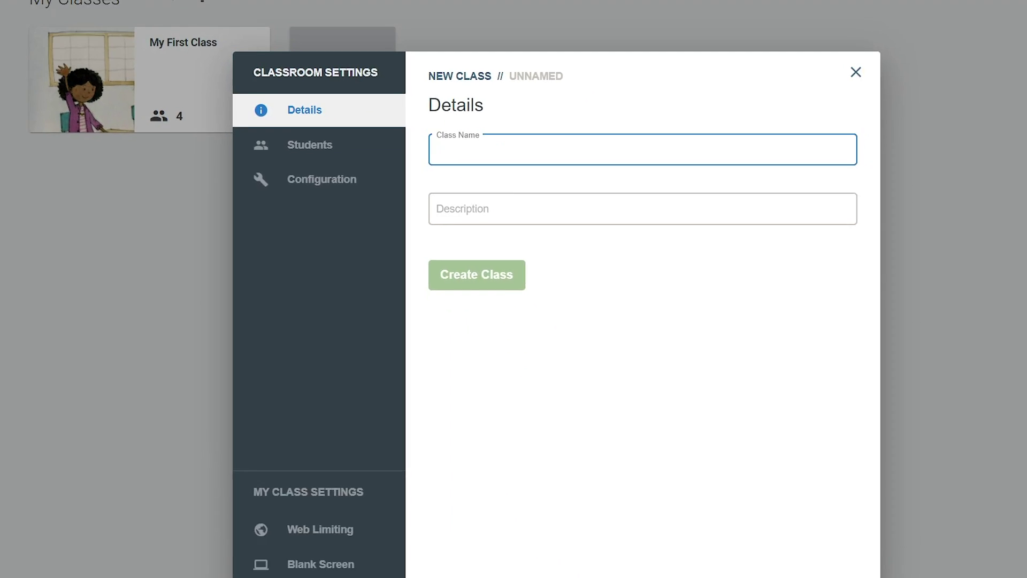
Step: Create 'Test Class' with the description 'This is a test class.'
{"action": "type", "text": "Test Class"}
{"action": "key", "text": "Tab"}
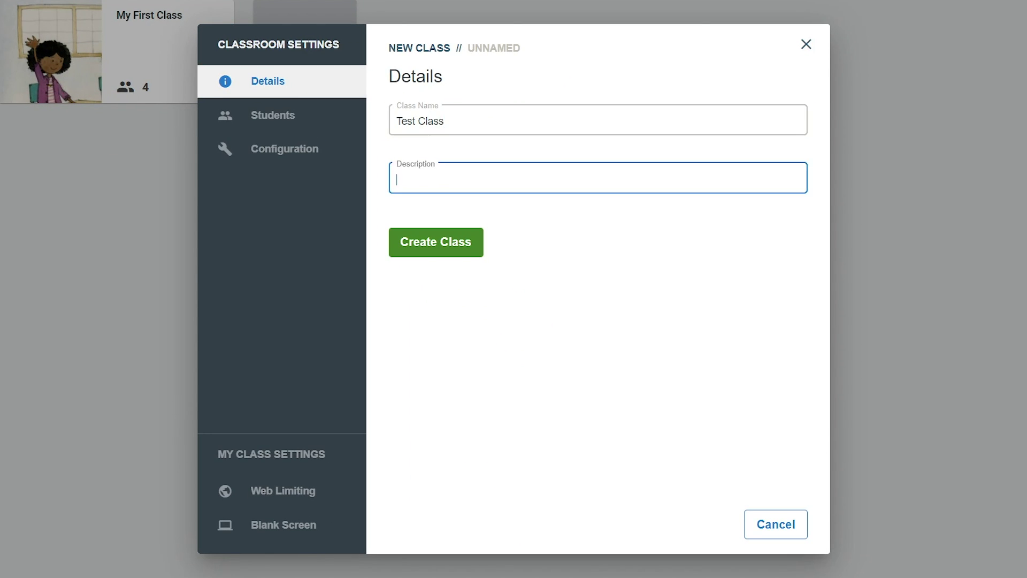
{"action": "type", "text": "This is a test class."}
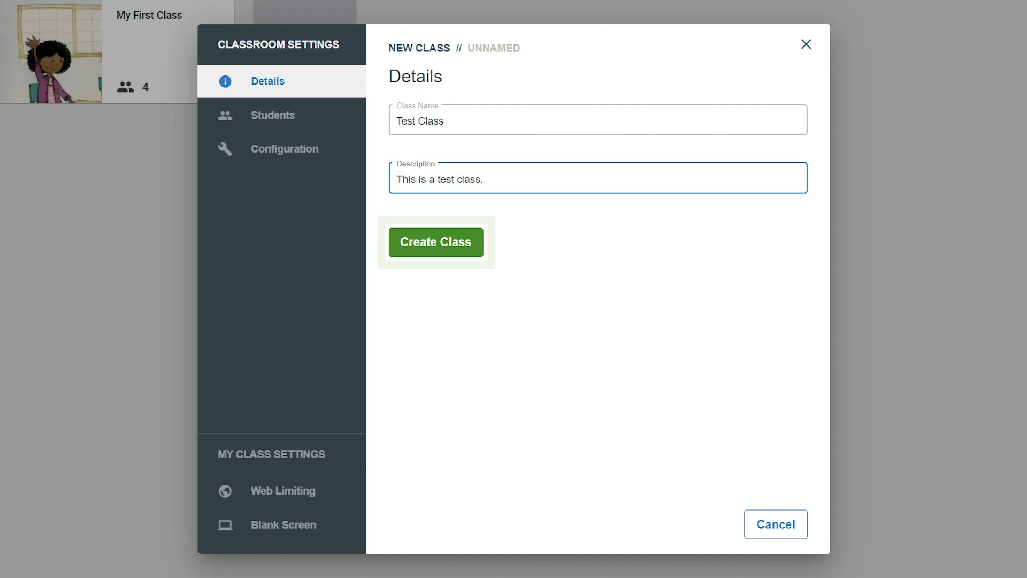
{"action": "key", "text": "Return"}
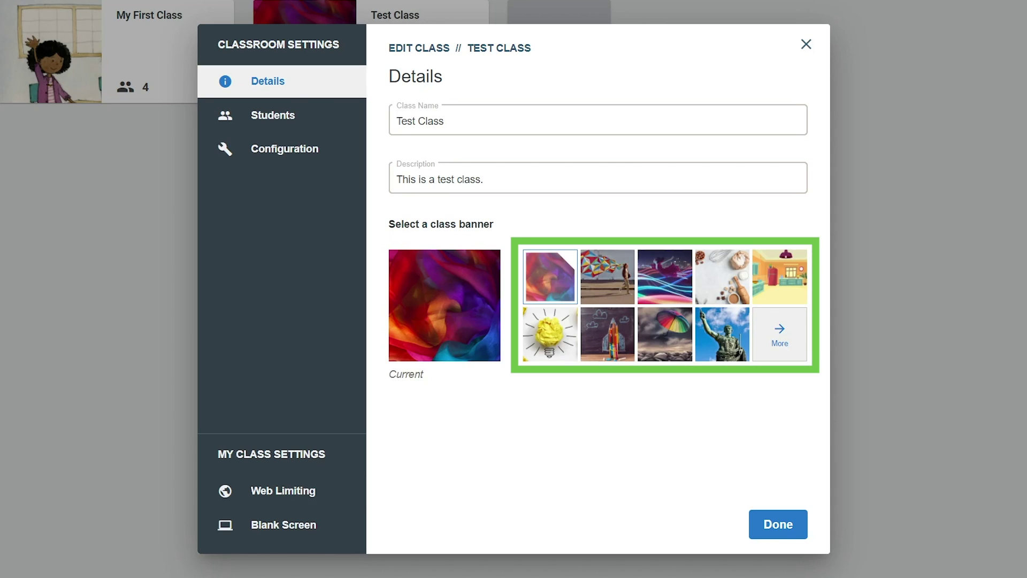
Step: Choose the yellow lightbulb banner from the full banner collection for Test Class
{"action": "left_click", "coordinate": [665, 334]}
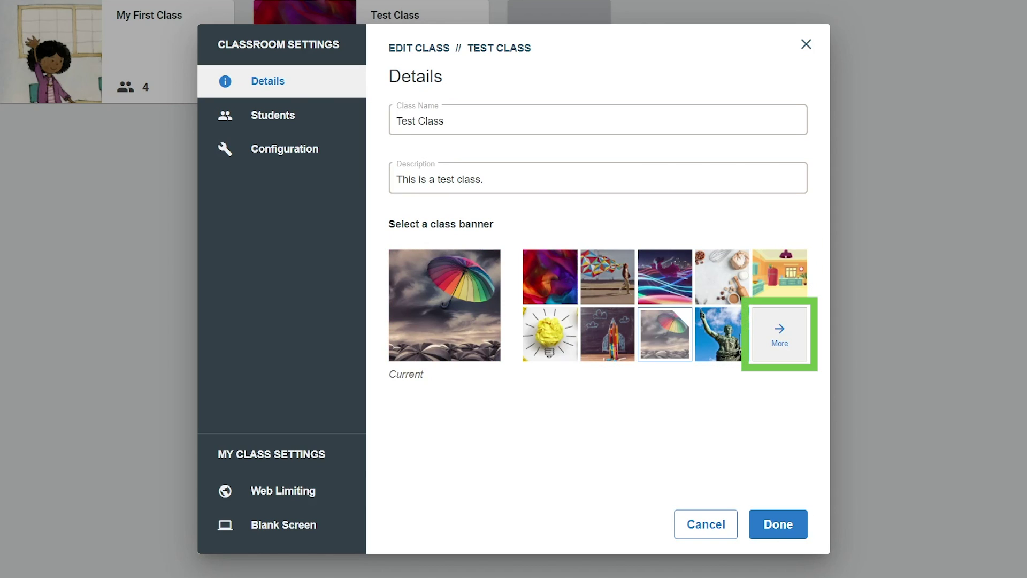
{"action": "left_click", "coordinate": [779, 335]}
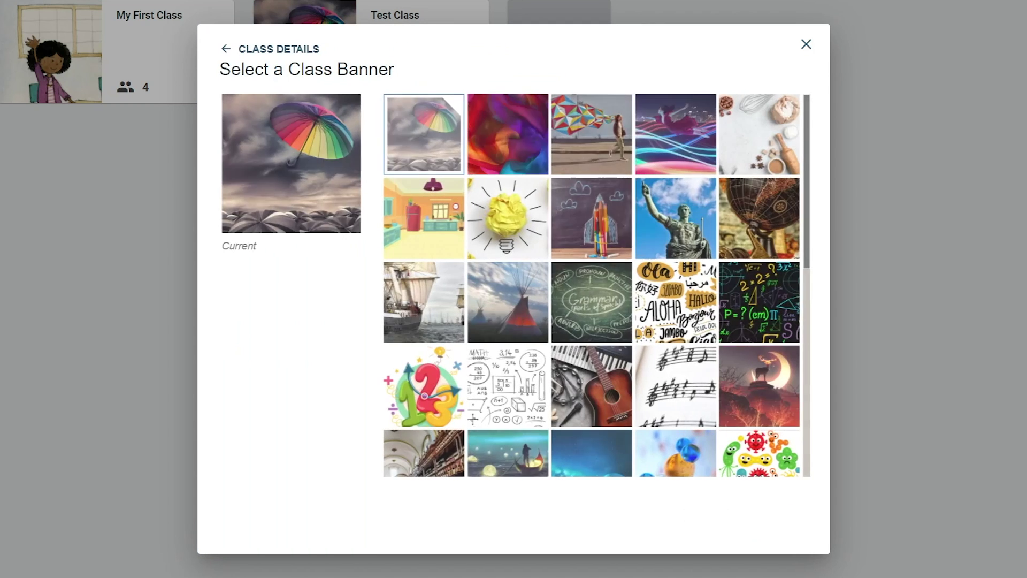
{"action": "left_click", "coordinate": [505, 218]}
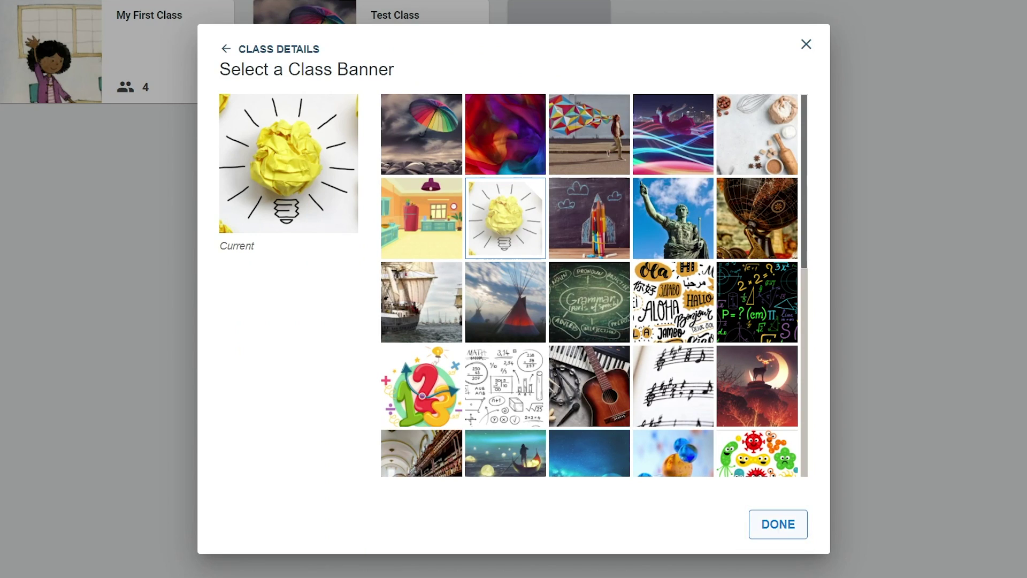
{"action": "left_click", "coordinate": [778, 524]}
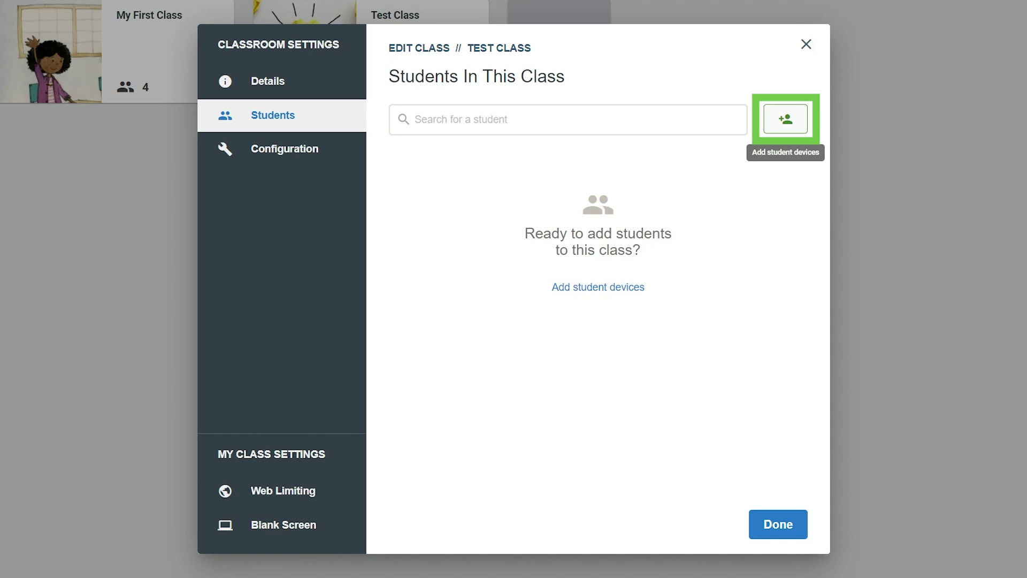
Step: Tick the four registered student devices, searching one student by name, and finish adding them
{"action": "left_click", "coordinate": [785, 119]}
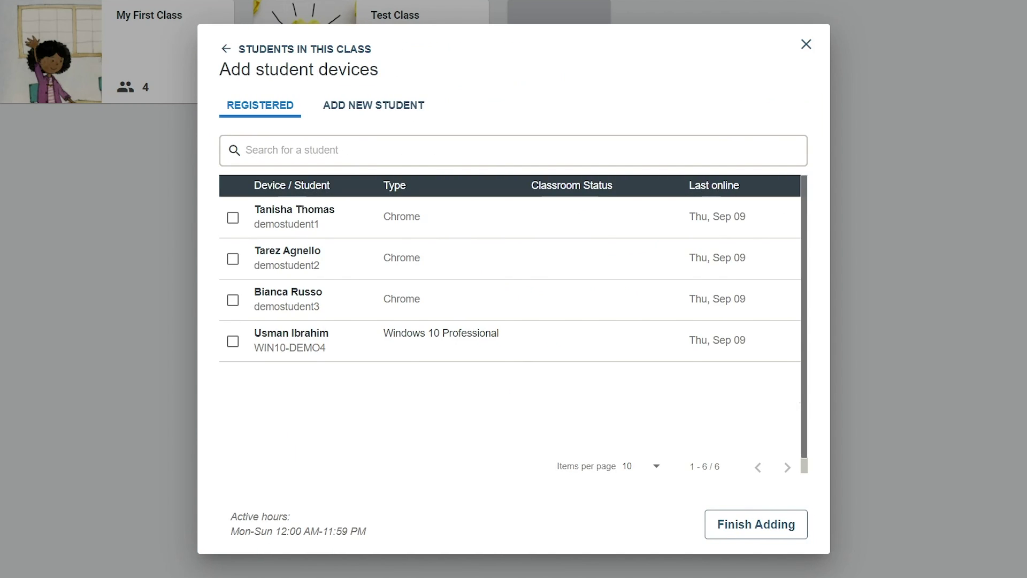
{"action": "left_click", "coordinate": [233, 217]}
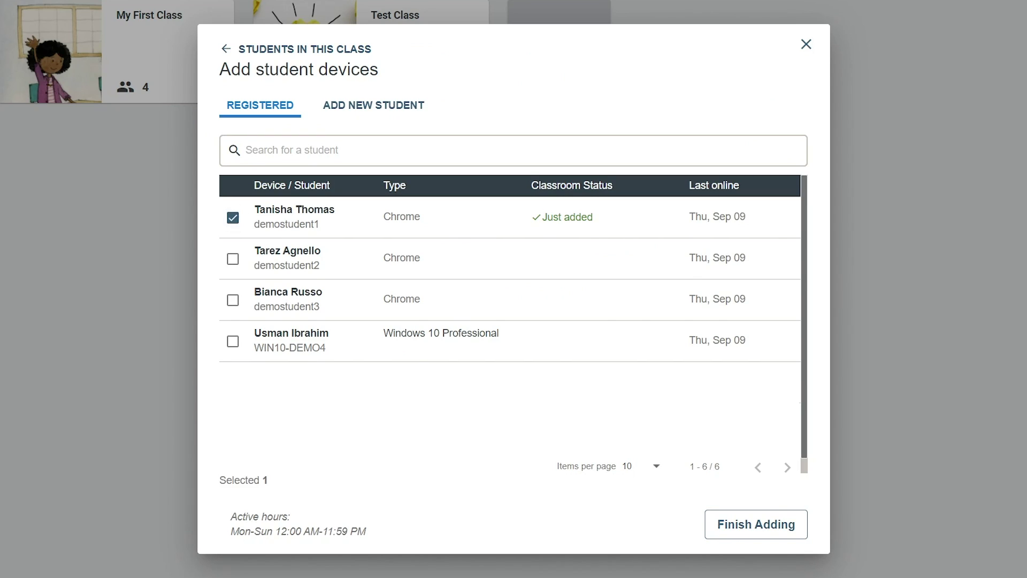
{"action": "left_click", "coordinate": [233, 258]}
{"action": "left_click", "coordinate": [232, 300]}
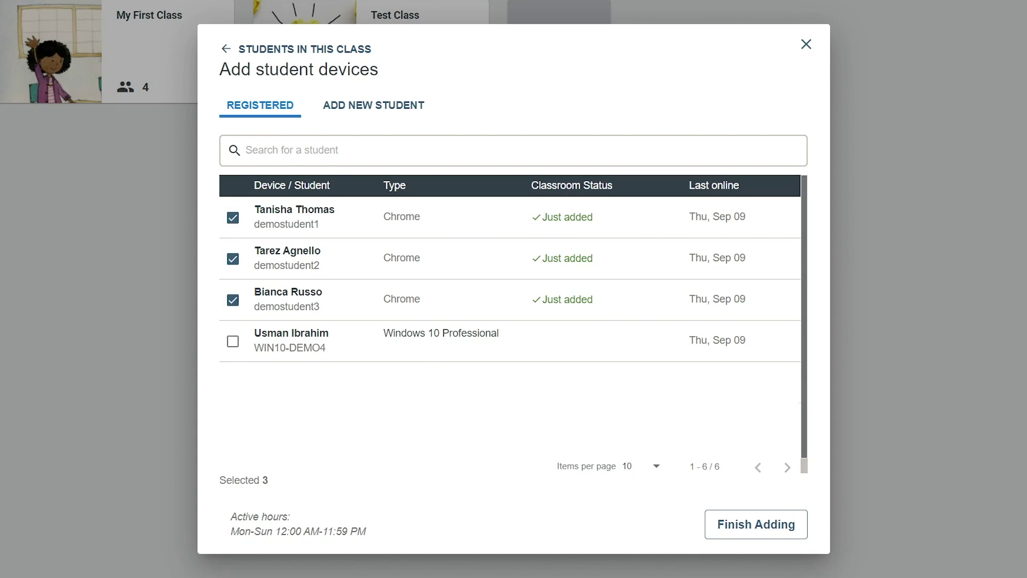
{"action": "left_click", "coordinate": [233, 341]}
{"action": "left_click", "coordinate": [291, 151]}
{"action": "type", "text": "tanisha"}
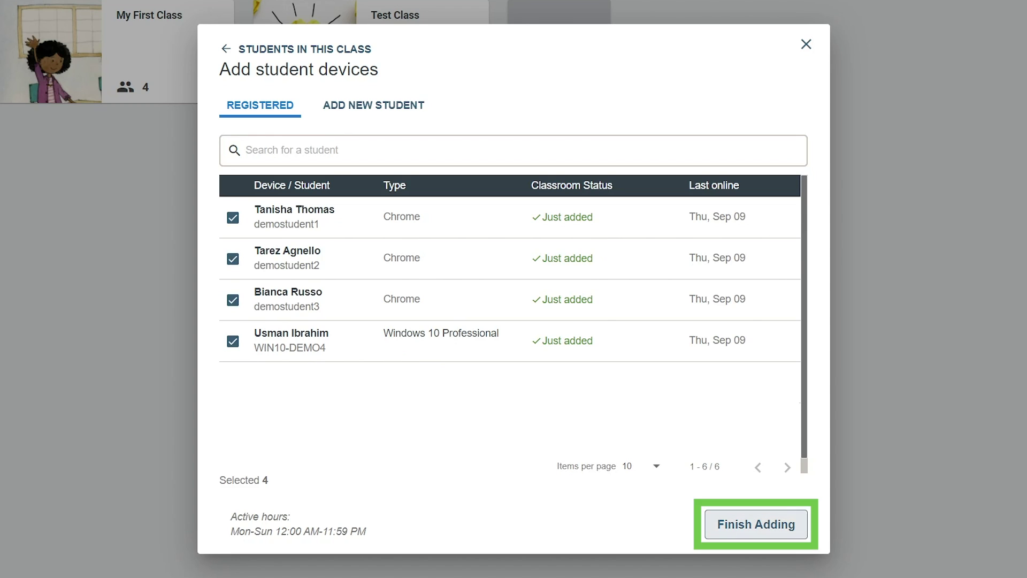
{"action": "left_click", "coordinate": [756, 525]}
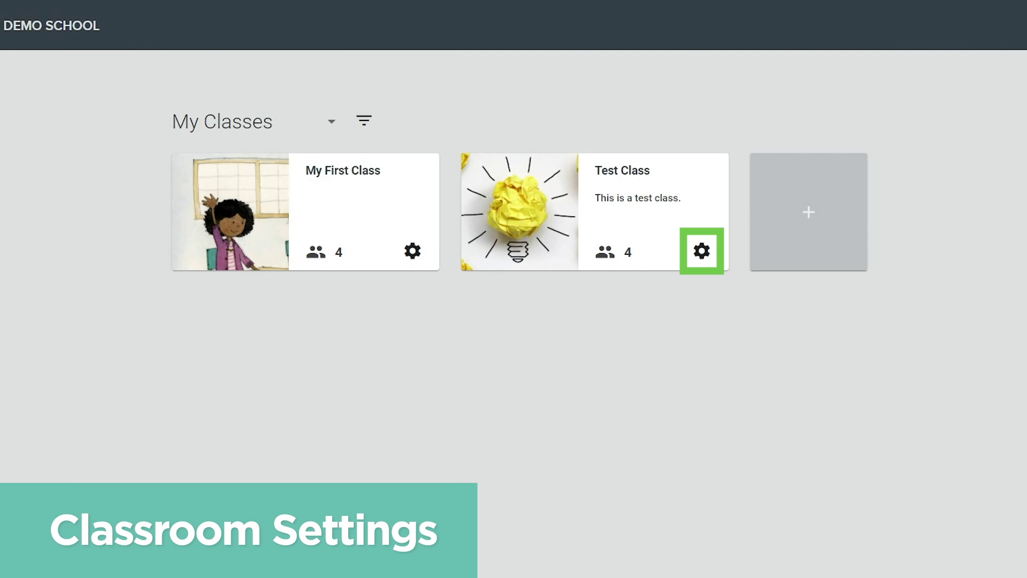
Step: Open the Test Class settings and view its Students and Configuration pages
{"action": "left_click", "coordinate": [702, 251]}
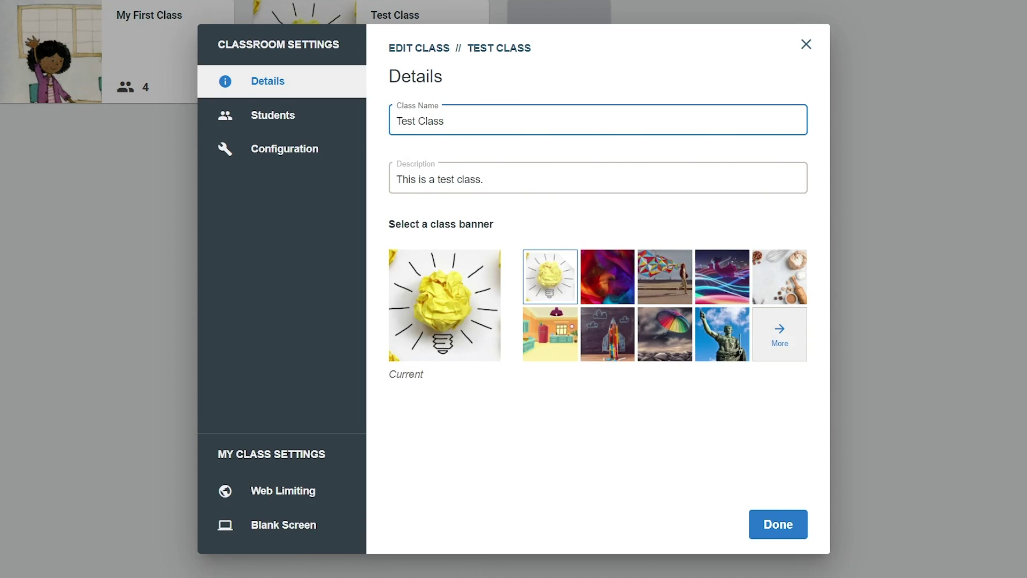
{"action": "left_click", "coordinate": [273, 116]}
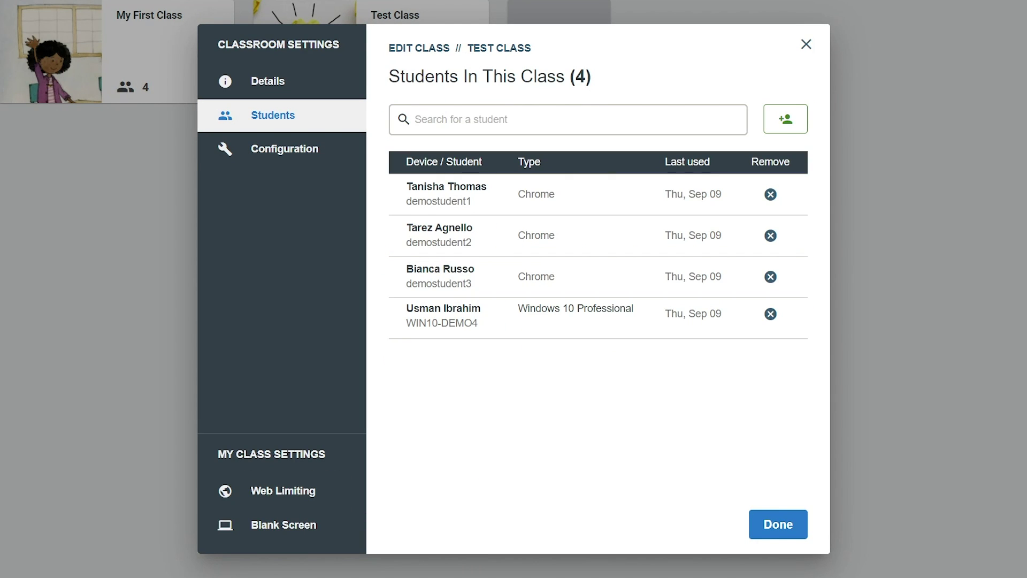
{"action": "left_click", "coordinate": [284, 148]}
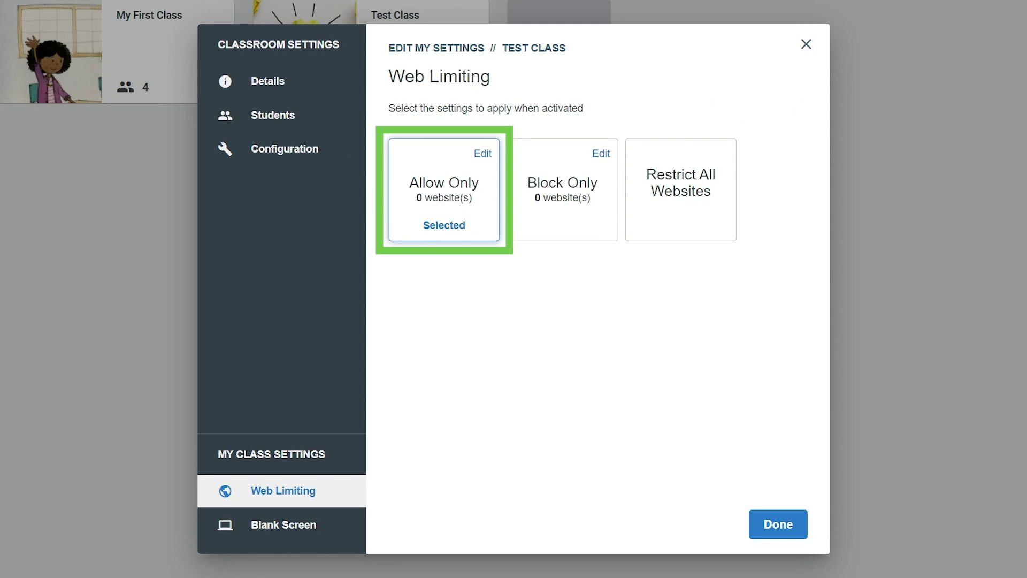
Step: Try the Block Only and Restrict All Websites modes, then edit the Allow Only website list
{"action": "left_click", "coordinate": [562, 199]}
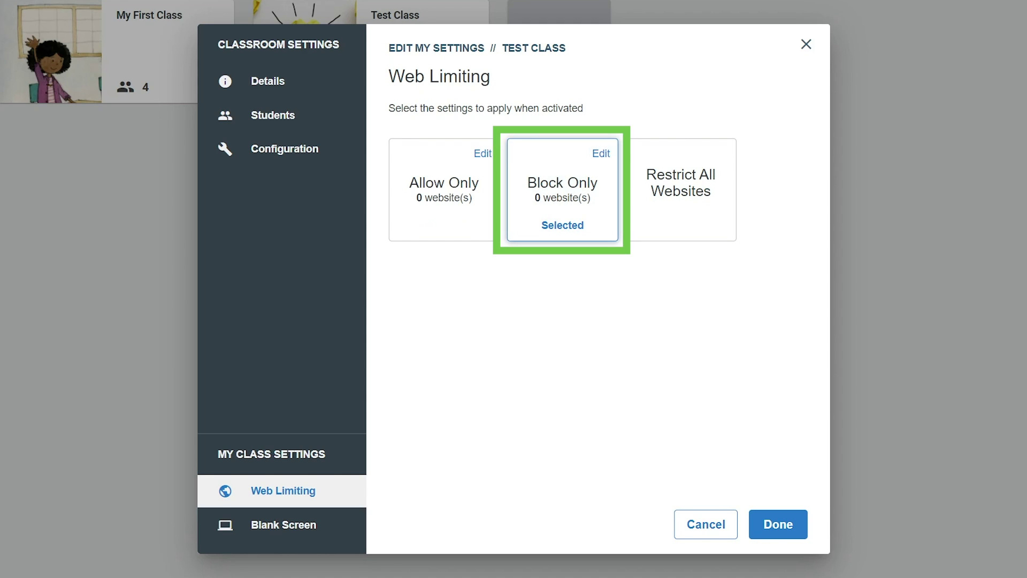
{"action": "left_click", "coordinate": [681, 203]}
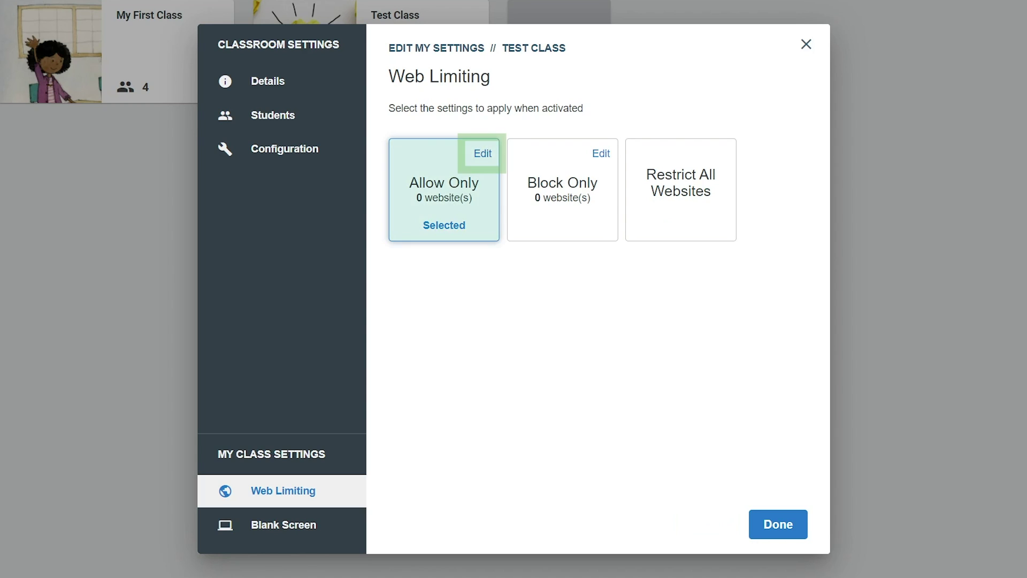
{"action": "left_click", "coordinate": [482, 153]}
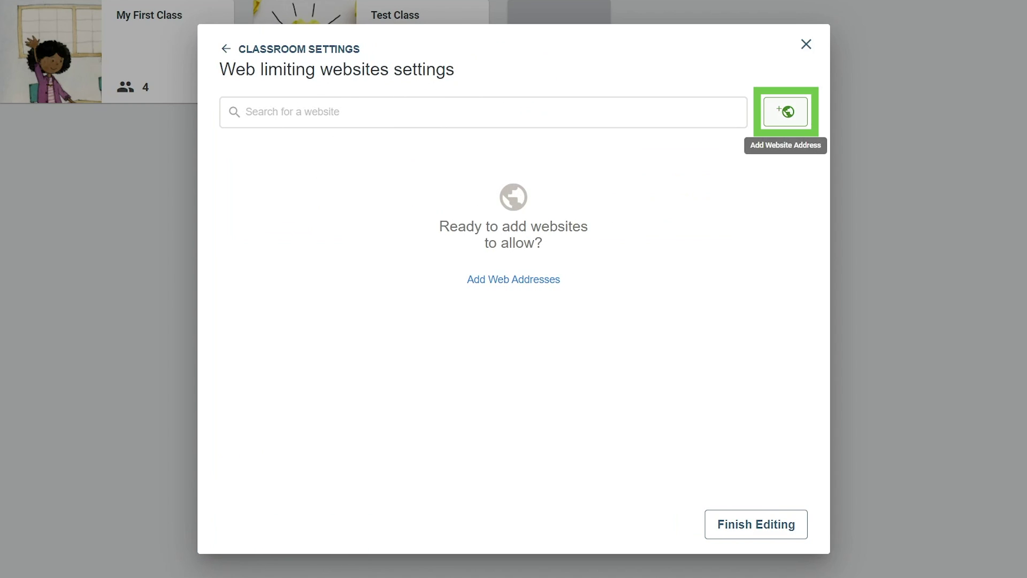
{"action": "left_click", "coordinate": [786, 112]}
{"action": "type", "text": "https://google.com"}
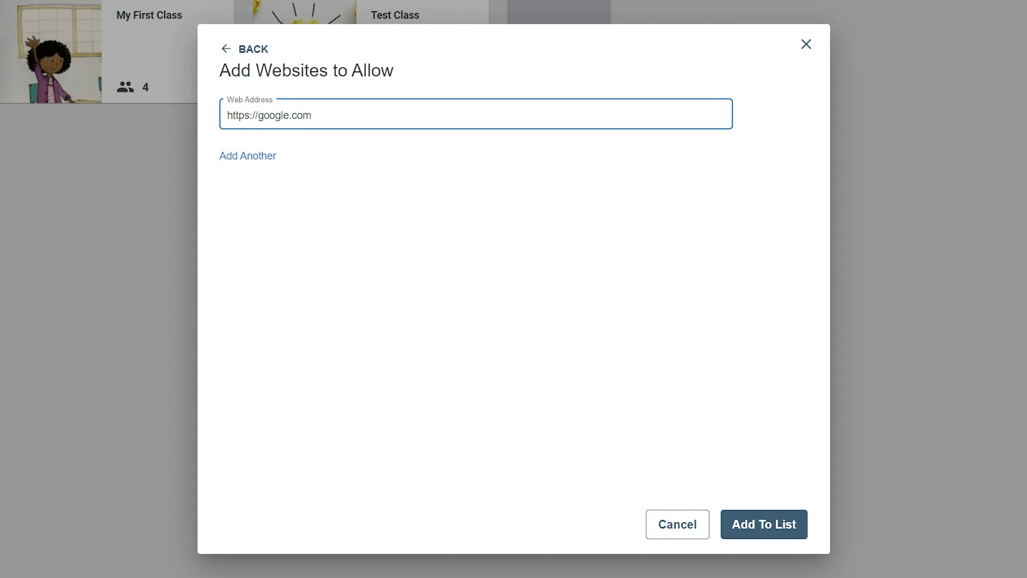
{"action": "left_click", "coordinate": [765, 525]}
{"action": "type", "text": "https://docs.google.com"}
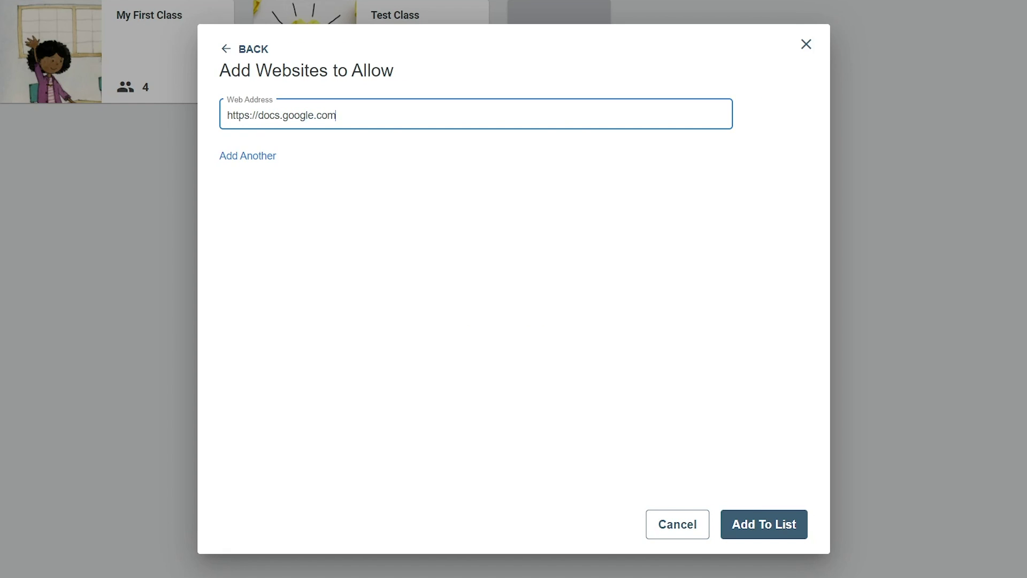
{"action": "key", "text": "Return"}
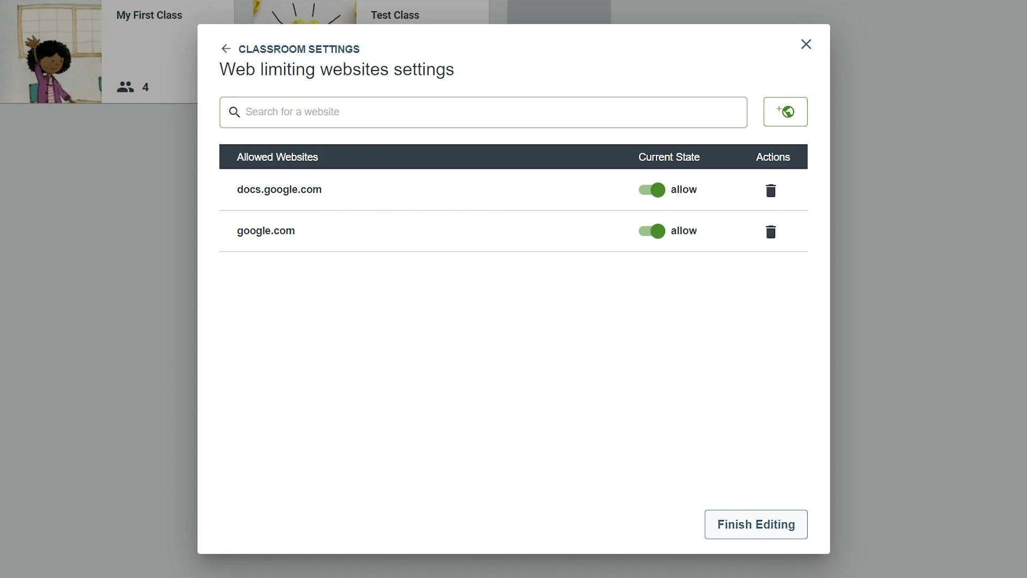
{"action": "left_click", "coordinate": [785, 111]}
{"action": "type", "text": "*.g"}
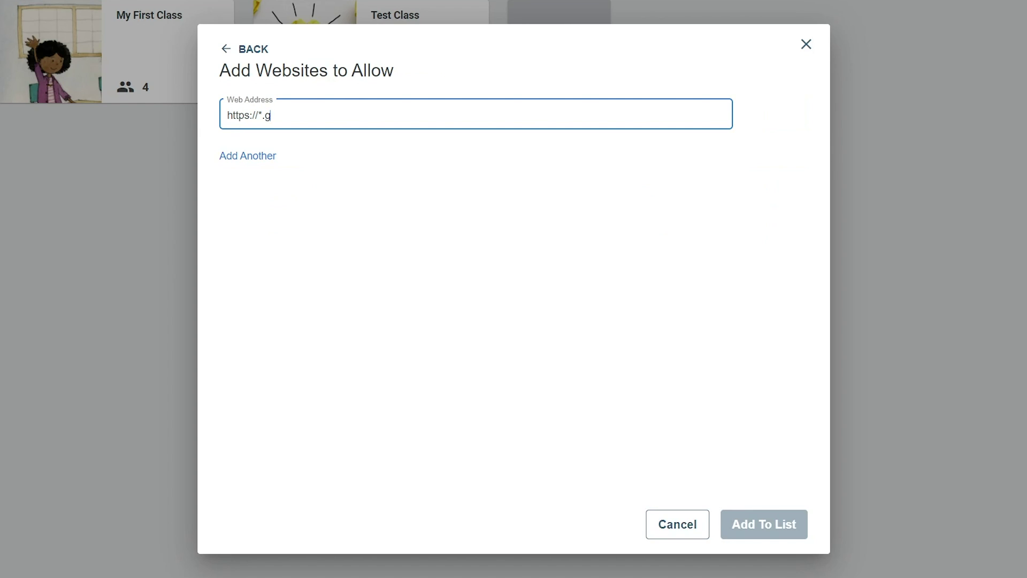
{"action": "type", "text": "oogle.com"}
{"action": "key", "text": "Return"}
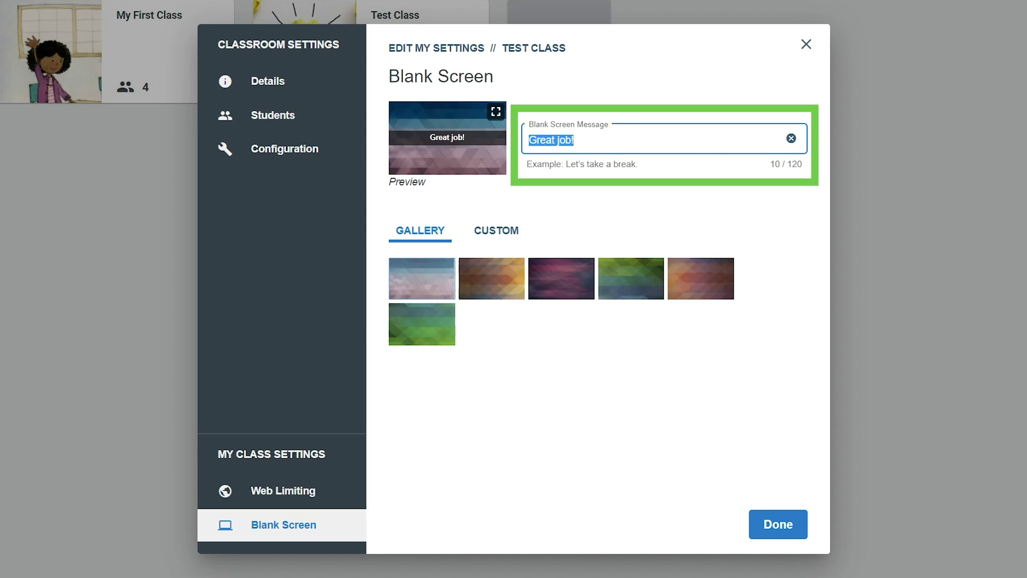
Step: Enter 'Time for a short break.' as the blank screen message and pick the fourth gallery background
{"action": "type", "text": "Time for a short break."}
{"action": "left_click", "coordinate": [632, 279]}
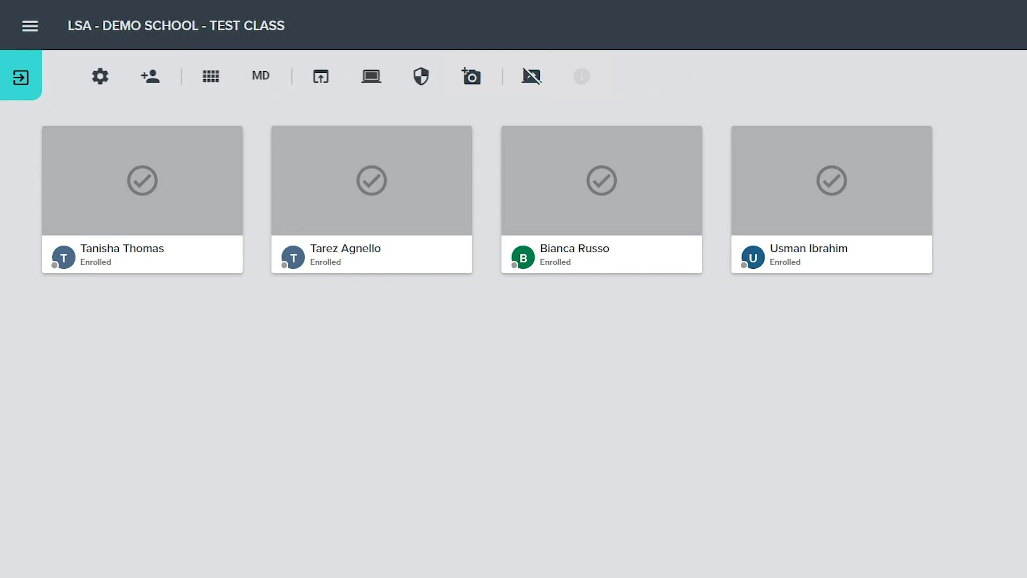
Step: View the second student's screen full-size, lower their raised hand, and read their unread chat message
{"action": "mouse_move", "coordinate": [456, 135]}
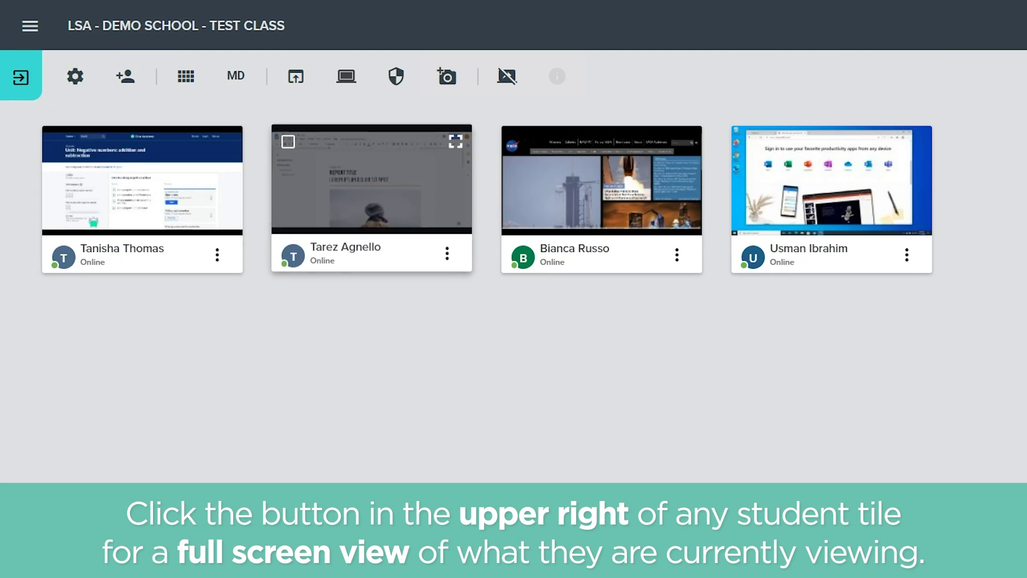
{"action": "left_click", "coordinate": [455, 135]}
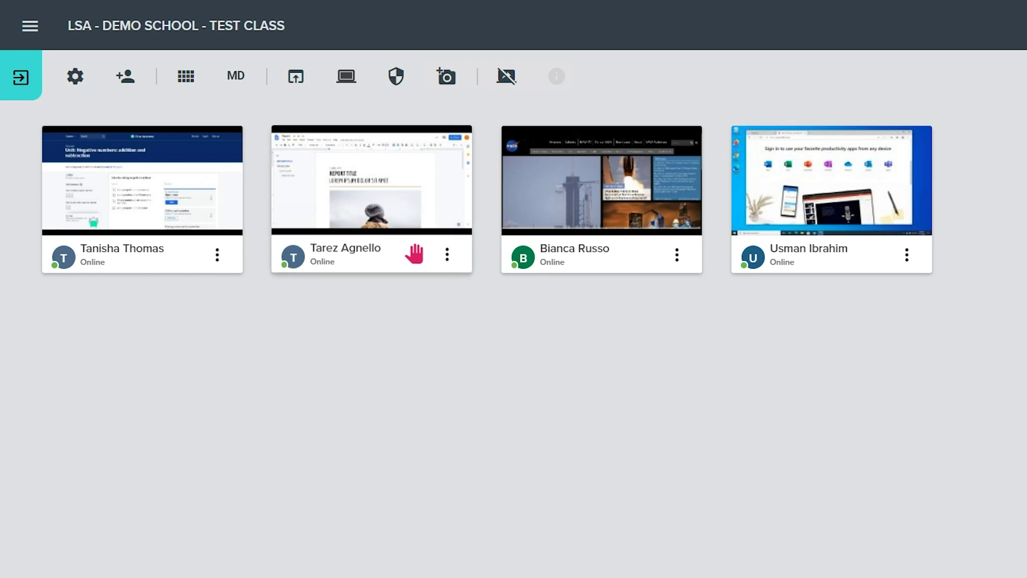
{"action": "left_click", "coordinate": [414, 247]}
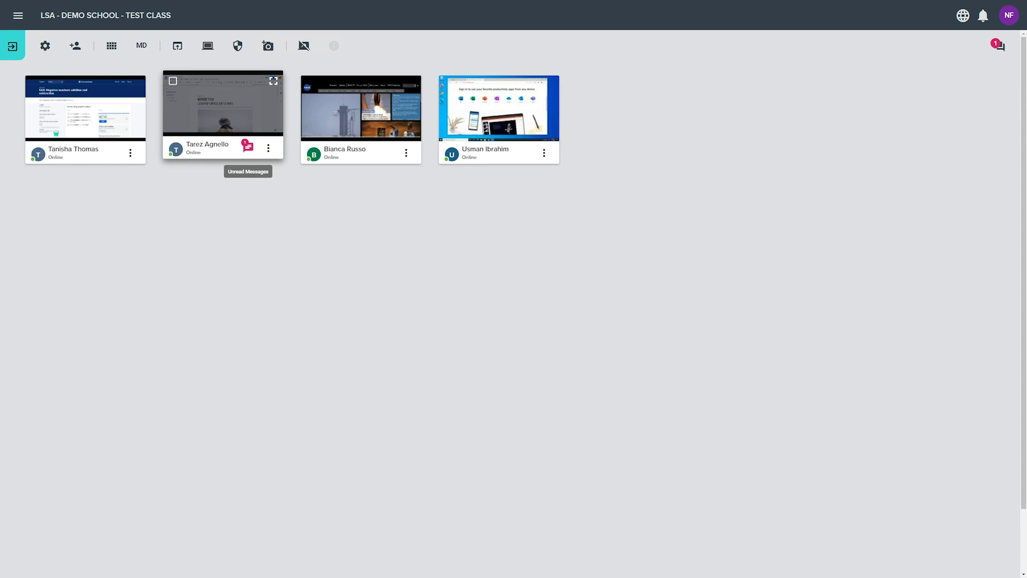
{"action": "left_click", "coordinate": [248, 147]}
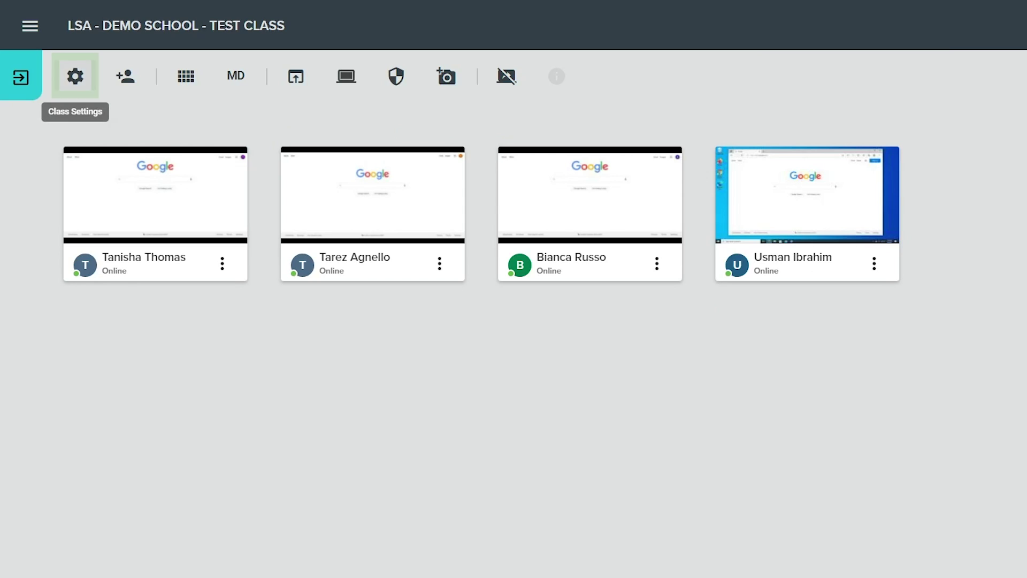
Step: Review the Blank Screen settings, then generate an access link for adding new student devices
{"action": "left_click", "coordinate": [75, 76]}
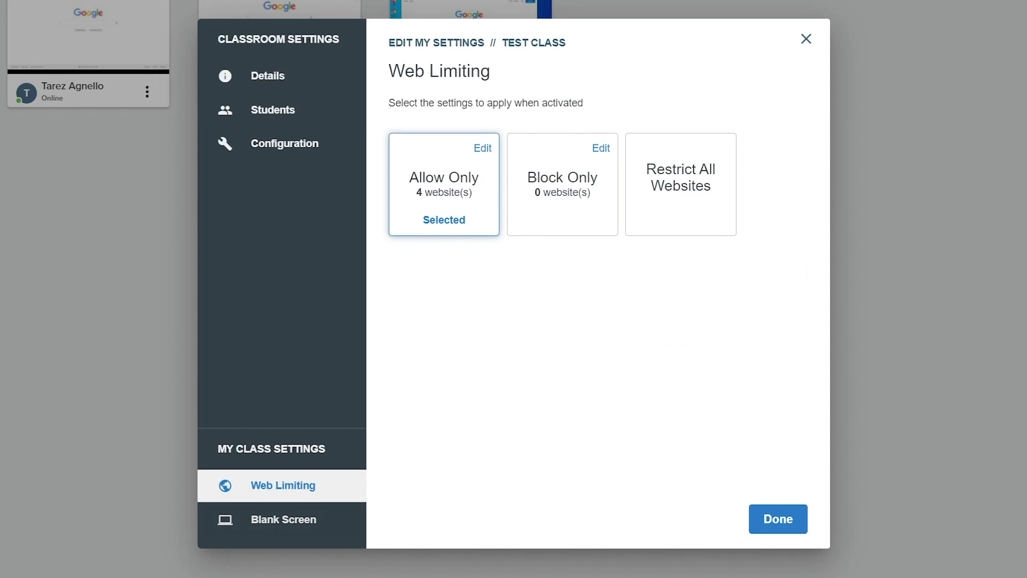
{"action": "left_click", "coordinate": [283, 519]}
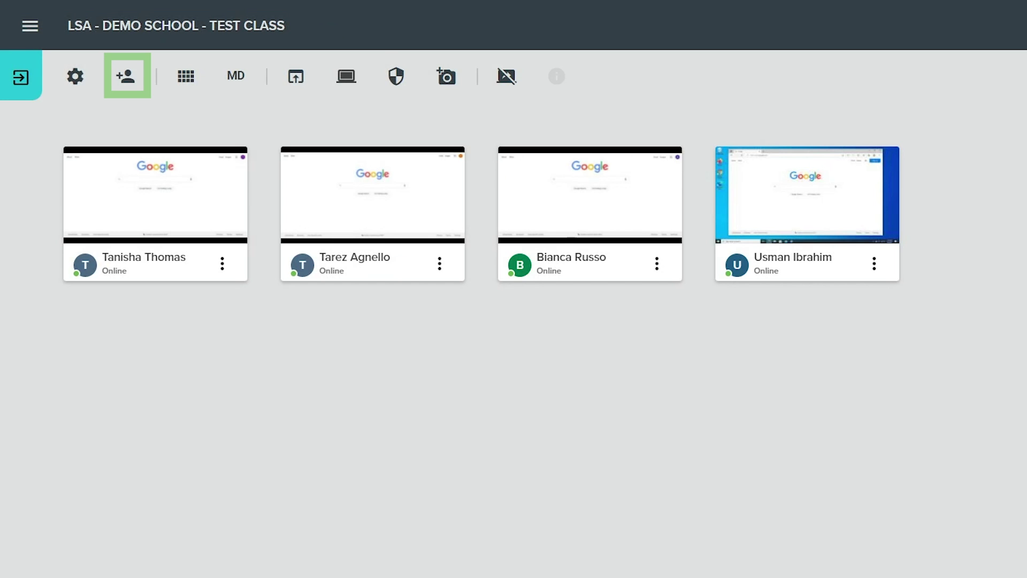
{"action": "left_click", "coordinate": [126, 76]}
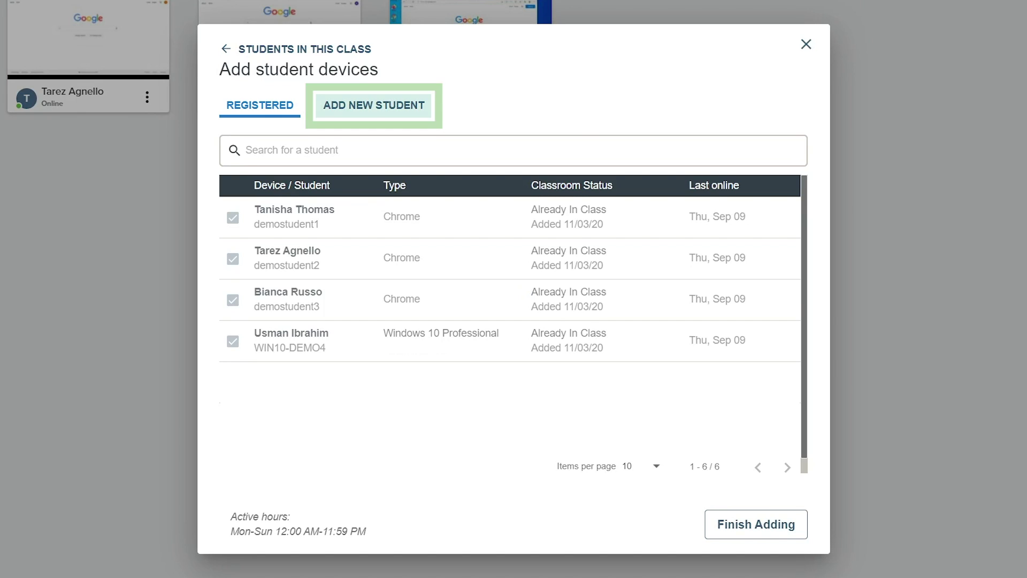
{"action": "left_click", "coordinate": [373, 106]}
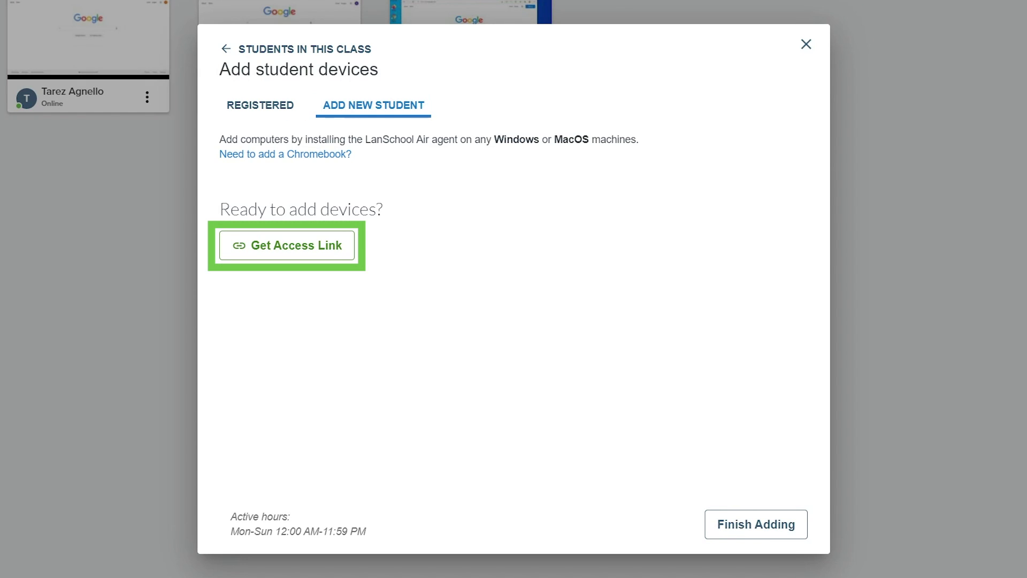
{"action": "left_click", "coordinate": [286, 246]}
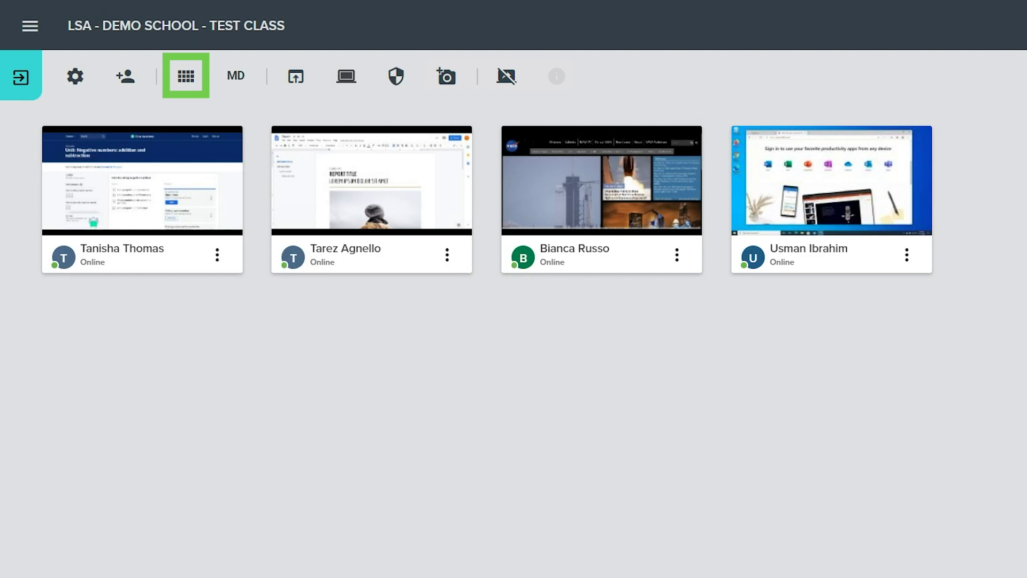
Step: Reorder the student tiles, sort the roster by website then name, and inspect a student's open tabs
{"action": "left_click", "coordinate": [186, 76]}
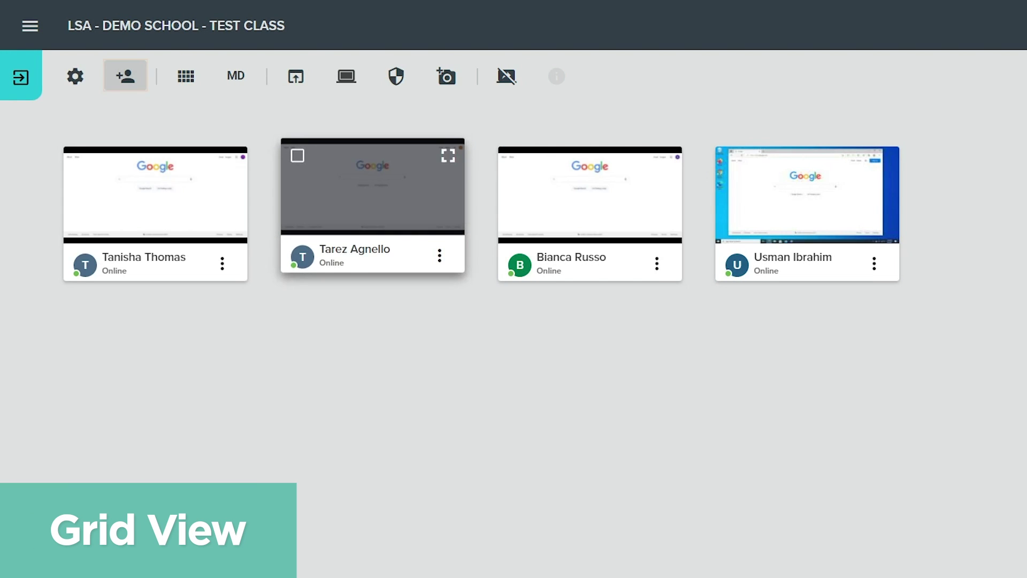
{"action": "mouse_move", "coordinate": [372, 185]}
{"action": "left_mouse_down"}
{"action": "mouse_move", "coordinate": [652, 181]}
{"action": "mouse_move", "coordinate": [353, 185]}
{"action": "left_mouse_up"}
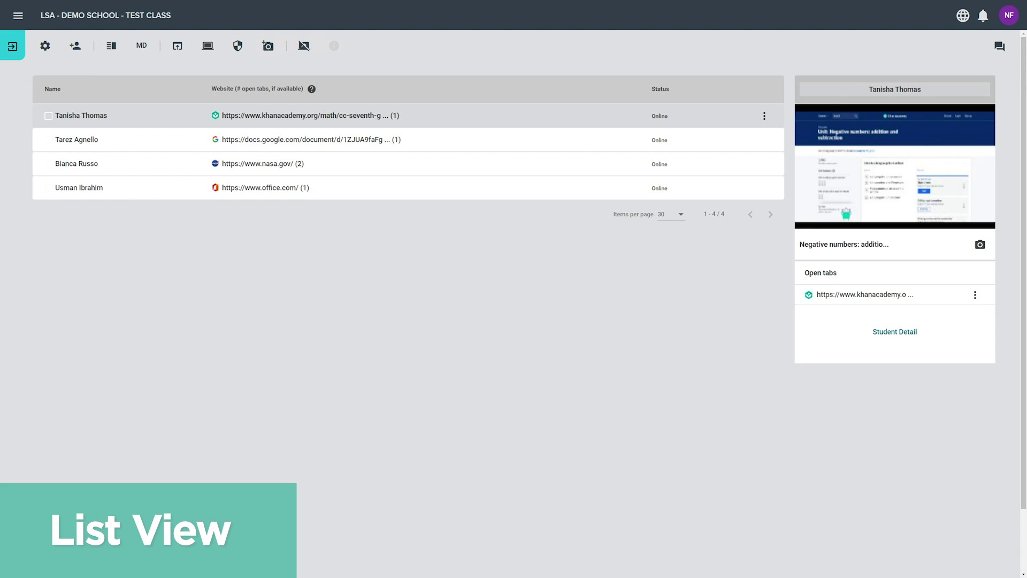
{"action": "left_click", "coordinate": [257, 89]}
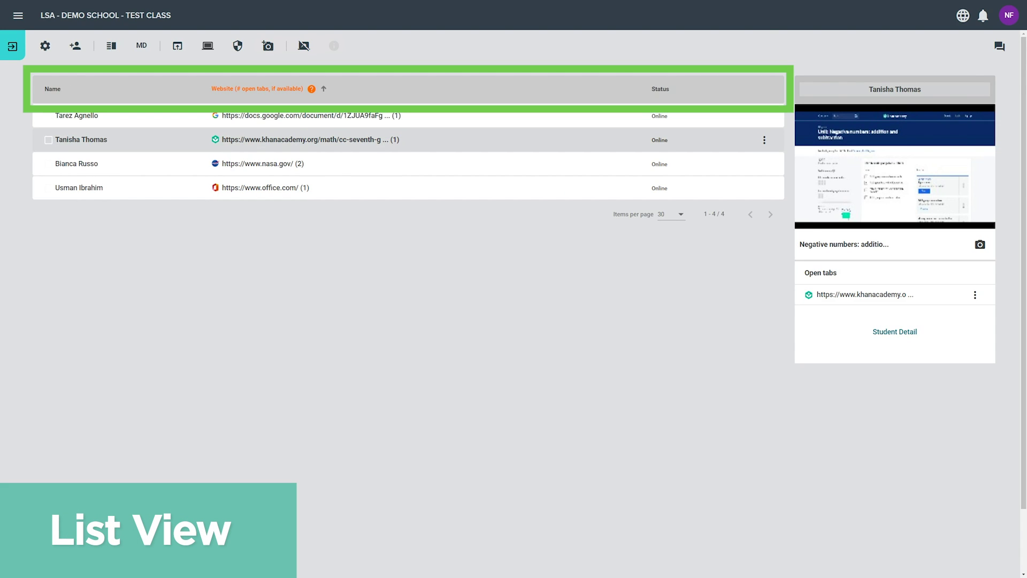
{"action": "left_click", "coordinate": [52, 89]}
{"action": "left_click", "coordinate": [77, 164]}
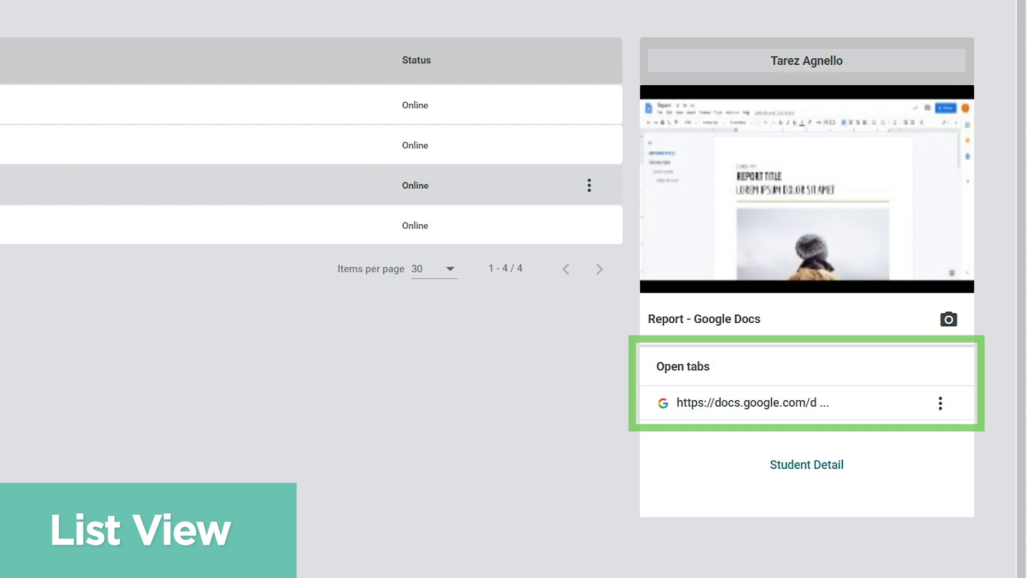
{"action": "left_click", "coordinate": [941, 403]}
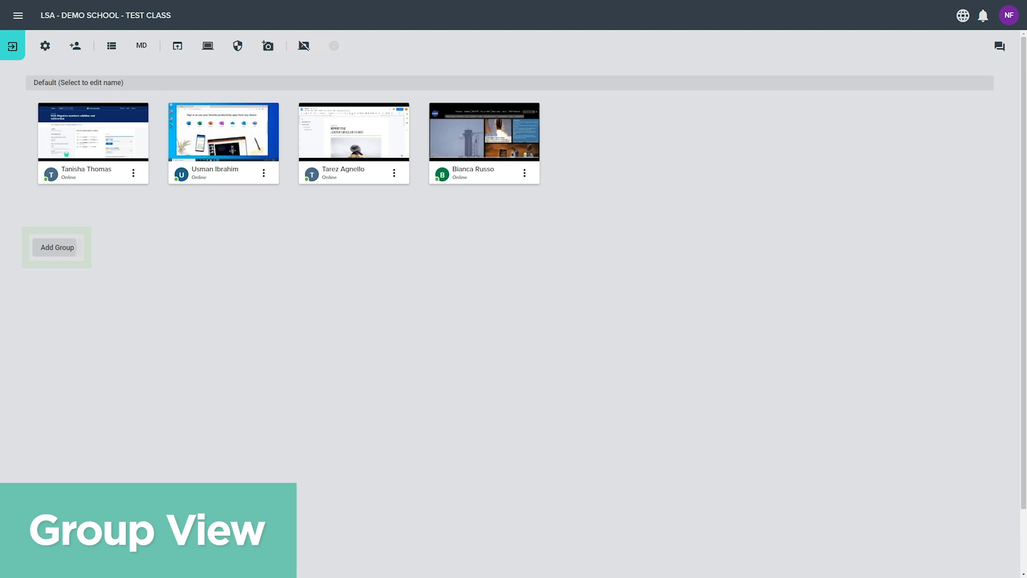
Step: Create a group named Cohort A and move one student's card into it
{"action": "left_click", "coordinate": [57, 247]}
{"action": "type", "text": "Cohort A"}
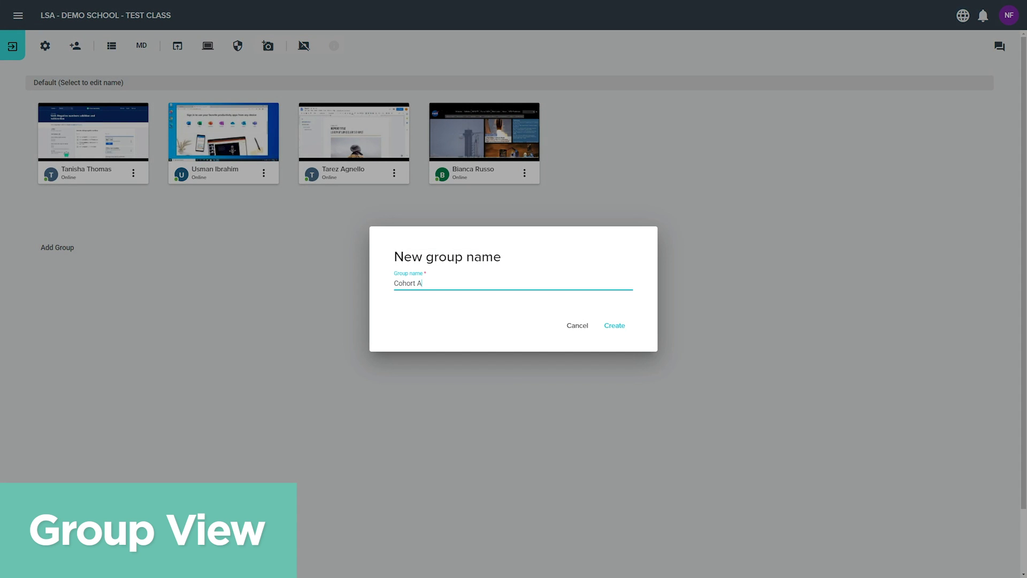
{"action": "key", "text": "Return"}
{"action": "left_click_drag", "start_coordinate": [355, 134], "coordinate": [225, 273]}
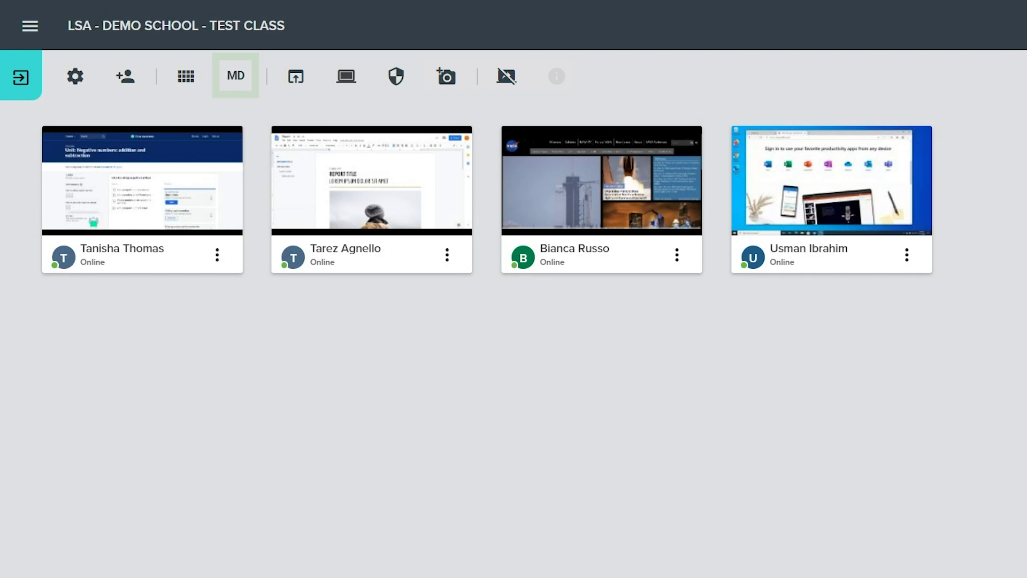
Step: Try XL and XS thumbnail sizes, then settle on medium-sized student thumbnails
{"action": "left_click", "coordinate": [236, 76]}
{"action": "left_click", "coordinate": [266, 228]}
{"action": "left_click", "coordinate": [235, 76]}
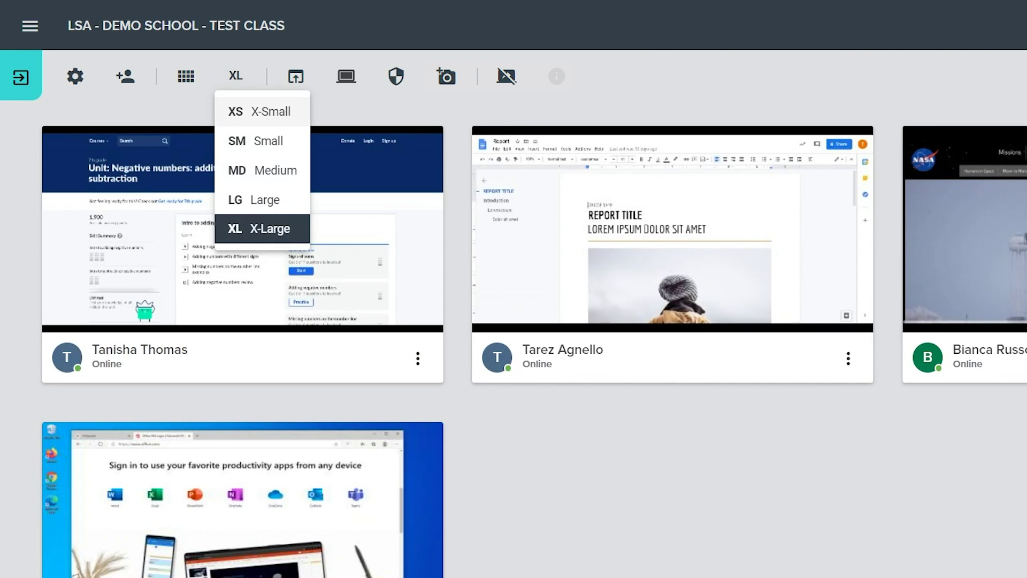
{"action": "left_click", "coordinate": [264, 111]}
{"action": "left_click", "coordinate": [235, 76]}
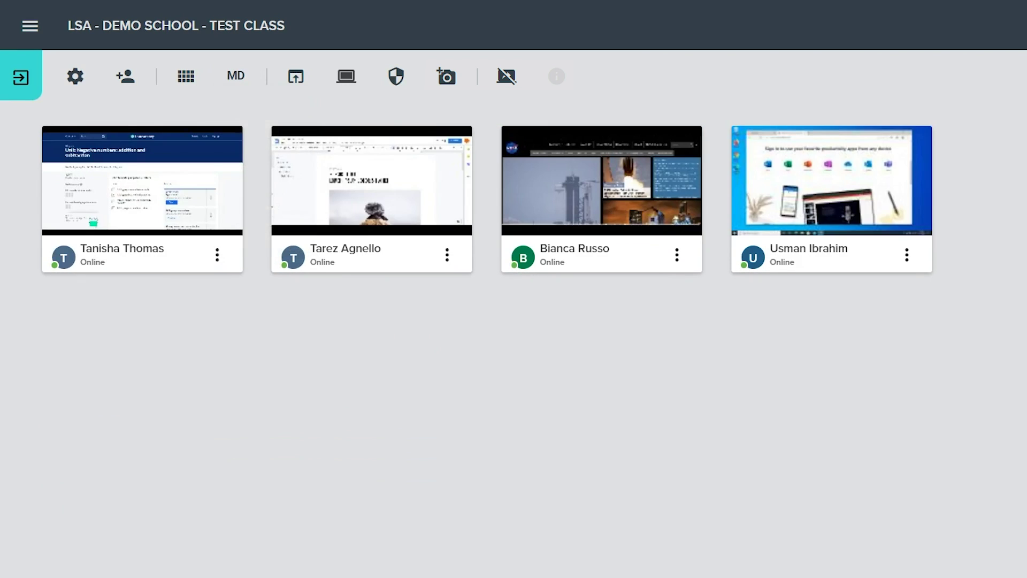
Step: Push google.com to all students
{"action": "left_click", "coordinate": [296, 76]}
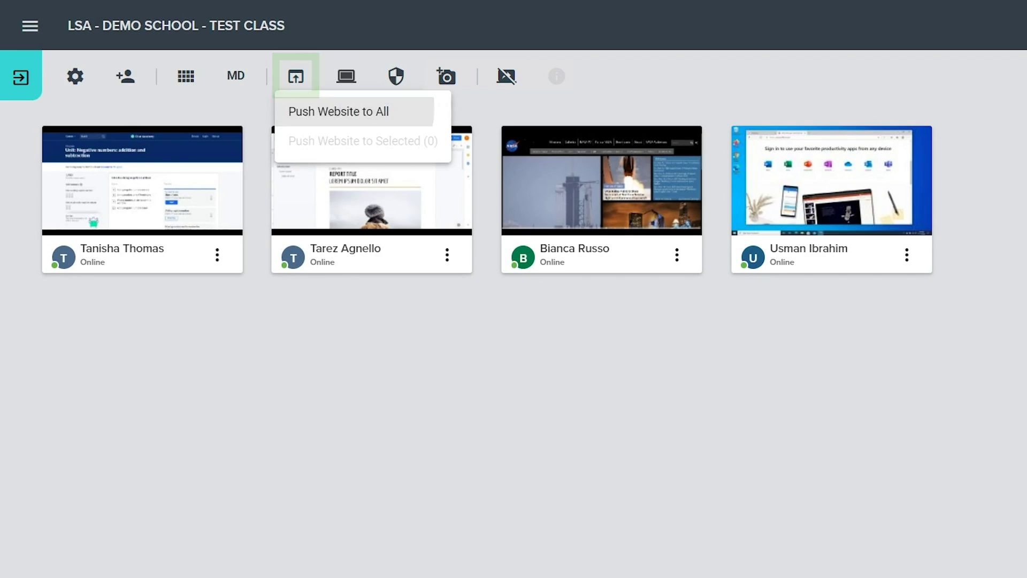
{"action": "left_click", "coordinate": [343, 111]}
{"action": "type", "text": "google.com"}
{"action": "key", "text": "Return"}
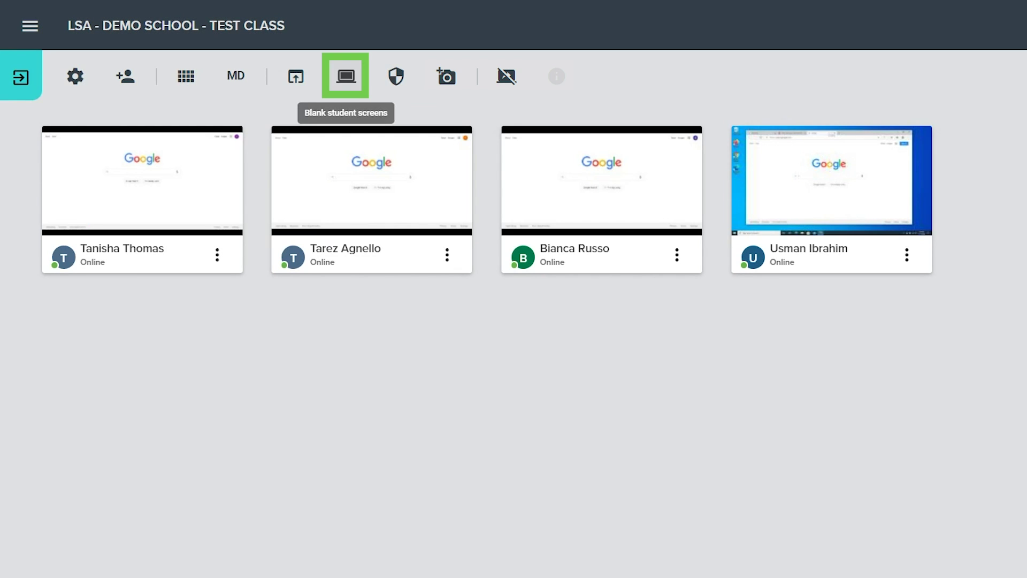
Step: Blank all students' screens
{"action": "left_click", "coordinate": [346, 76]}
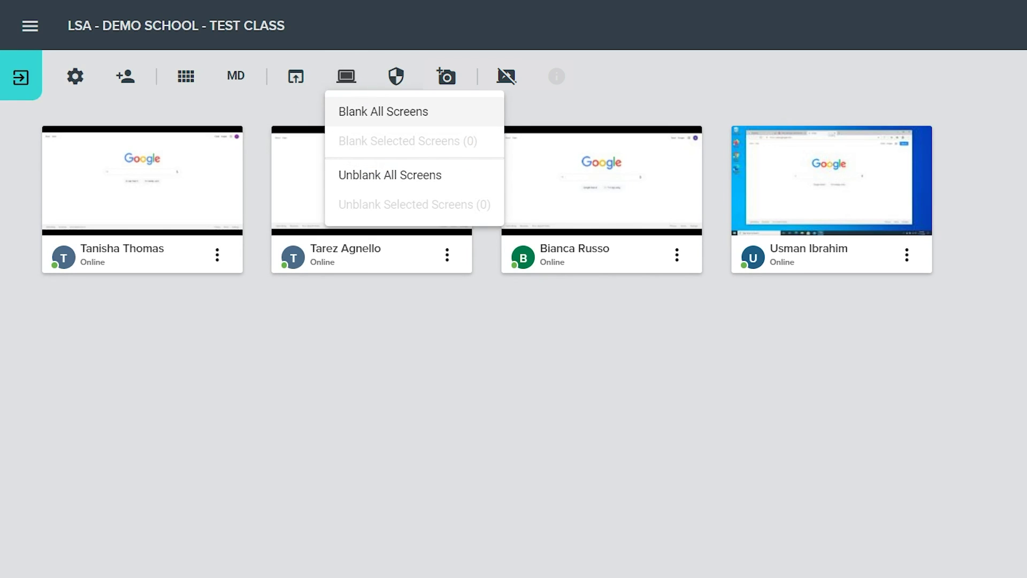
{"action": "left_click", "coordinate": [360, 109]}
{"action": "left_click", "coordinate": [346, 76]}
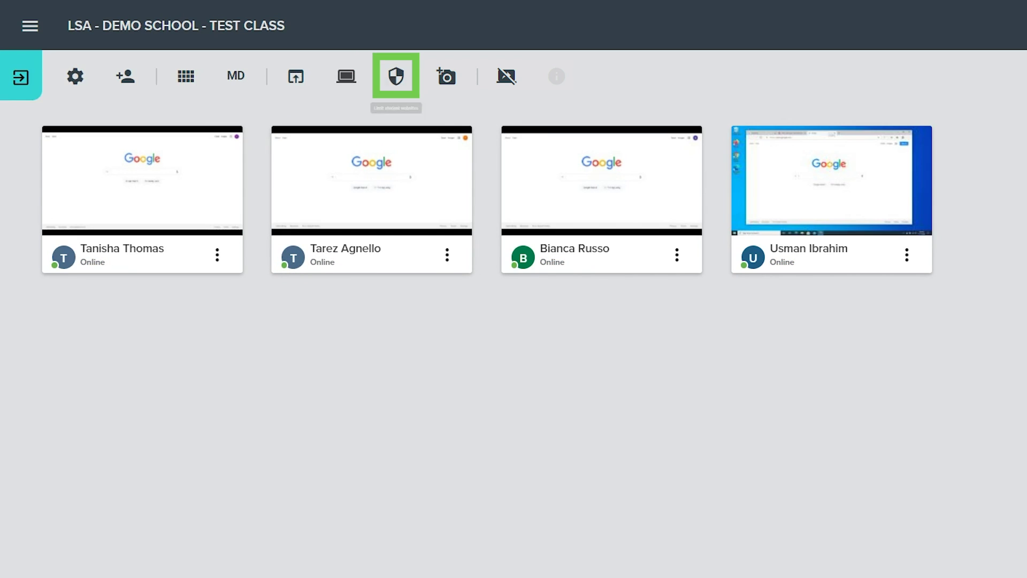
Step: Limit websites for the whole class
{"action": "left_click", "coordinate": [396, 76]}
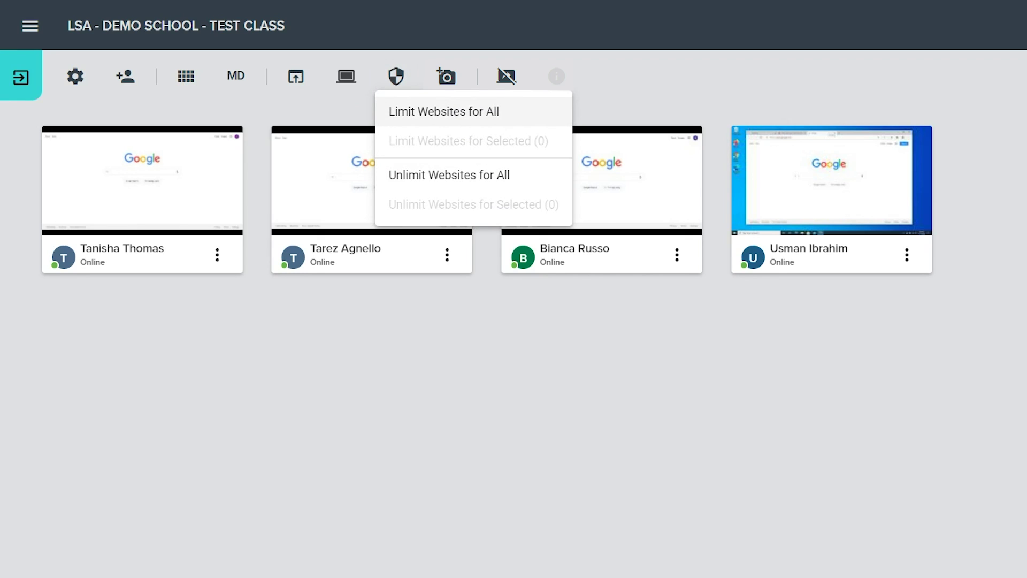
{"action": "left_click", "coordinate": [415, 111]}
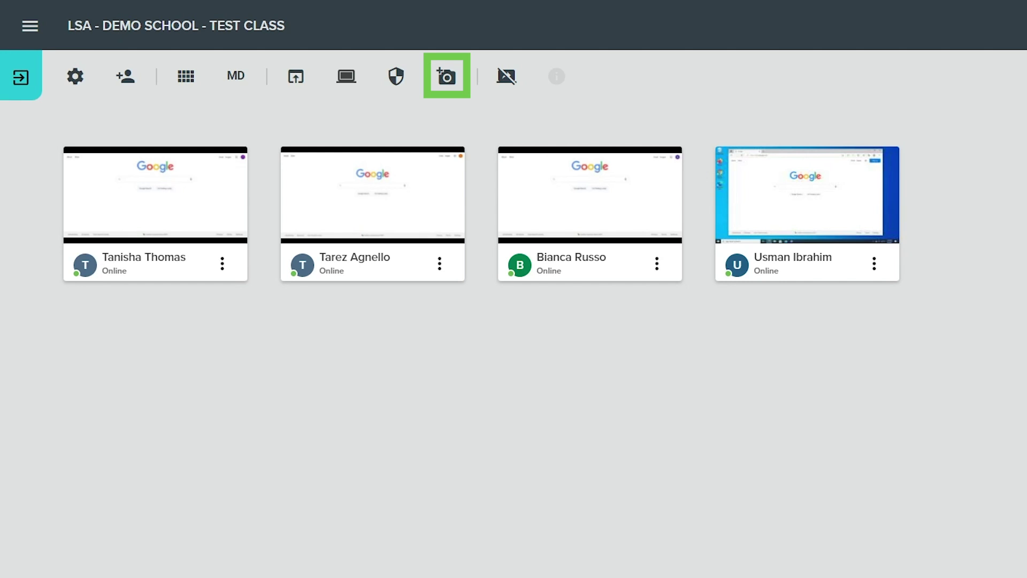
{"action": "left_click", "coordinate": [446, 77]}
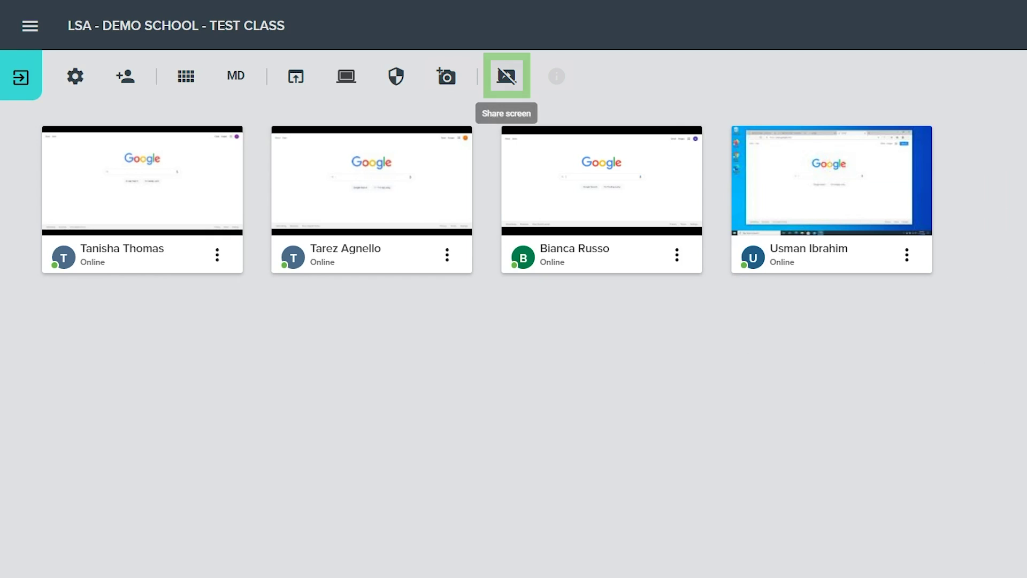
{"action": "left_click", "coordinate": [507, 75]}
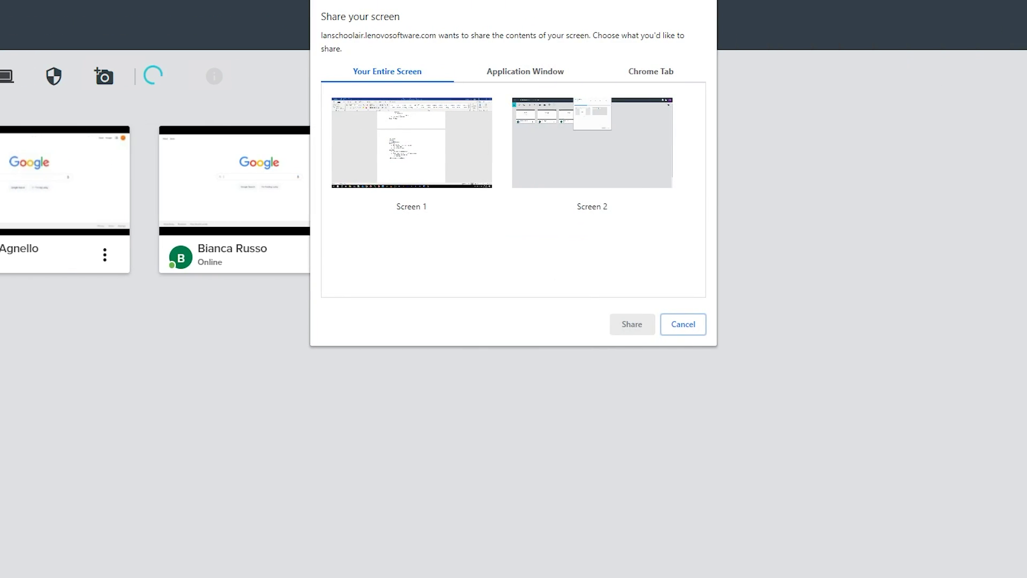
{"action": "left_click", "coordinate": [525, 72]}
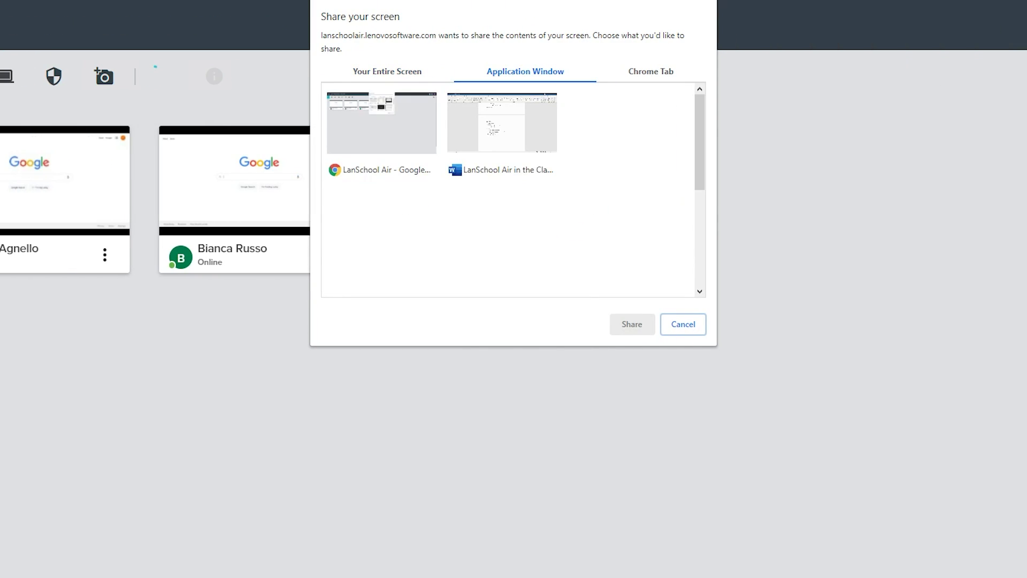
{"action": "left_click", "coordinate": [650, 71]}
{"action": "left_click", "coordinate": [373, 94]}
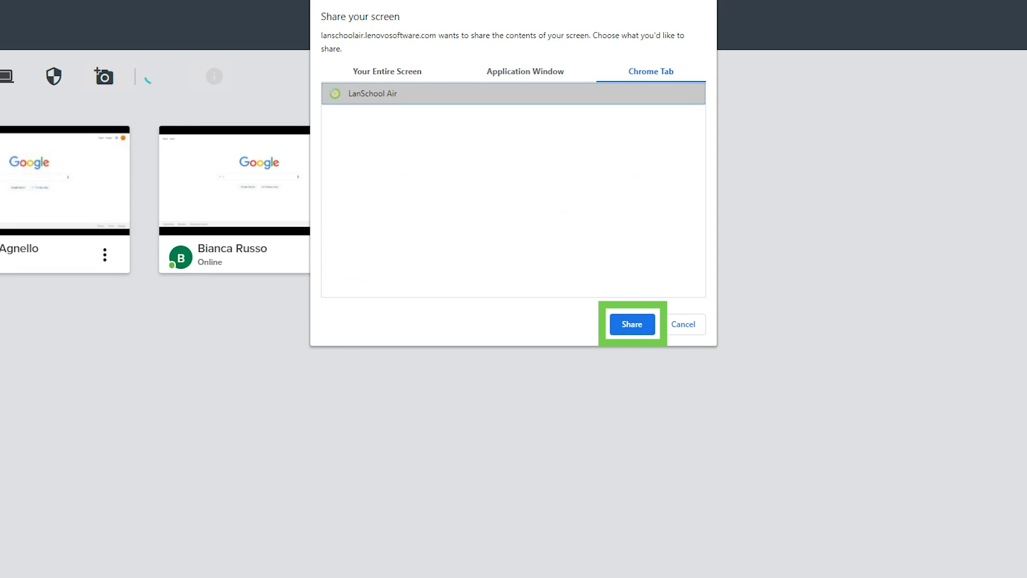
{"action": "left_click", "coordinate": [632, 324]}
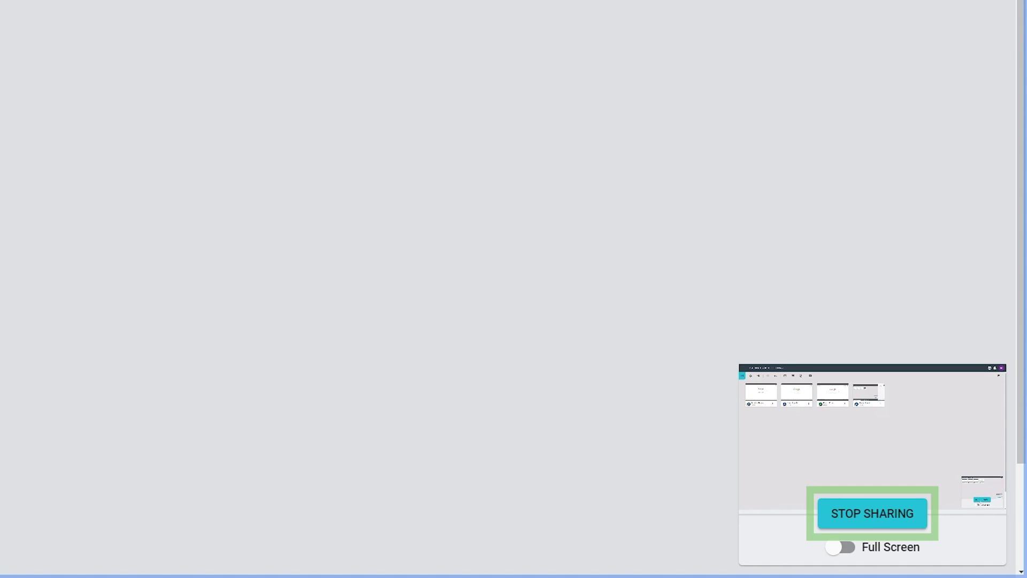
{"action": "left_click", "coordinate": [872, 514]}
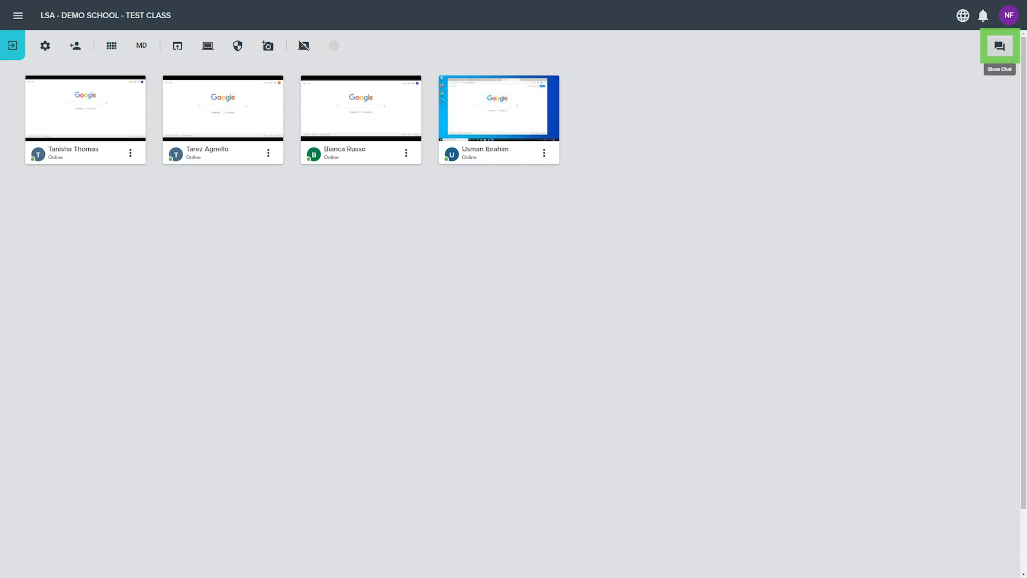
Step: Send the class chat message 'There are only 5 minutes left in class!'
{"action": "left_click", "coordinate": [999, 46]}
{"action": "type", "text": "Th"}
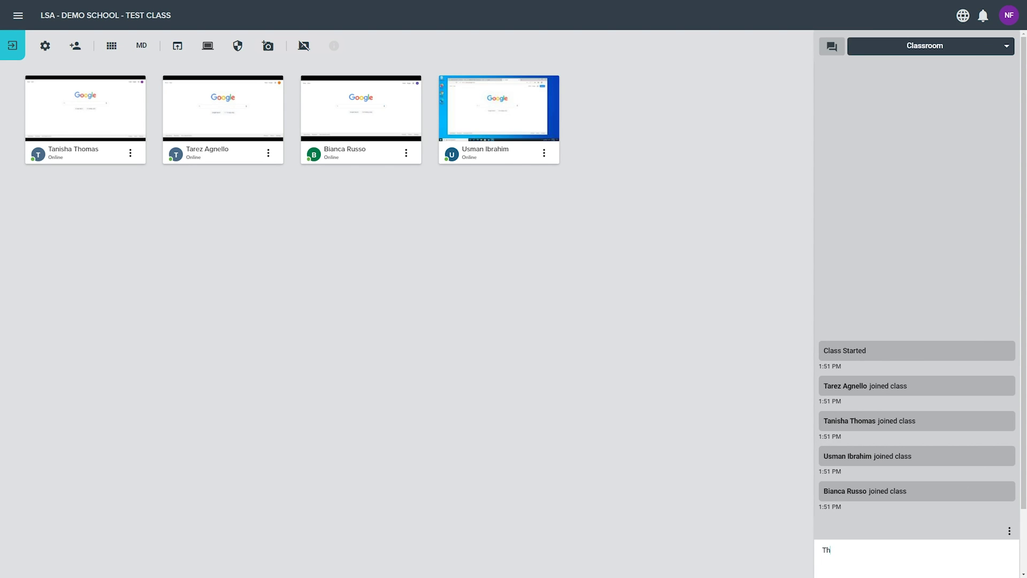
{"action": "type", "text": "ere are only 5 minutes left in class!"}
{"action": "key", "text": "Return"}
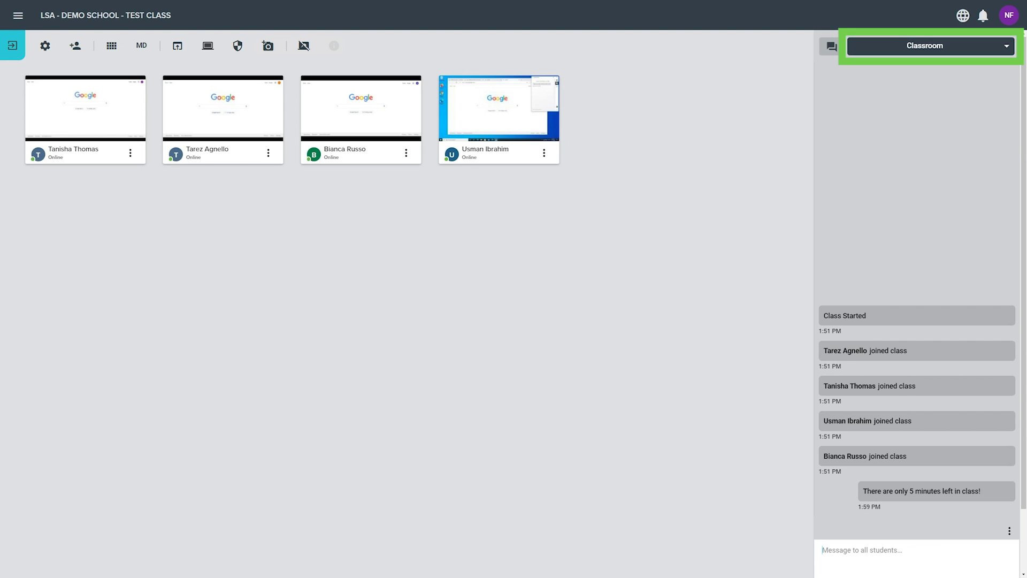
Step: Privately message one student 'Have a great afternoon.'
{"action": "left_click", "coordinate": [931, 46]}
{"action": "left_click", "coordinate": [931, 76]}
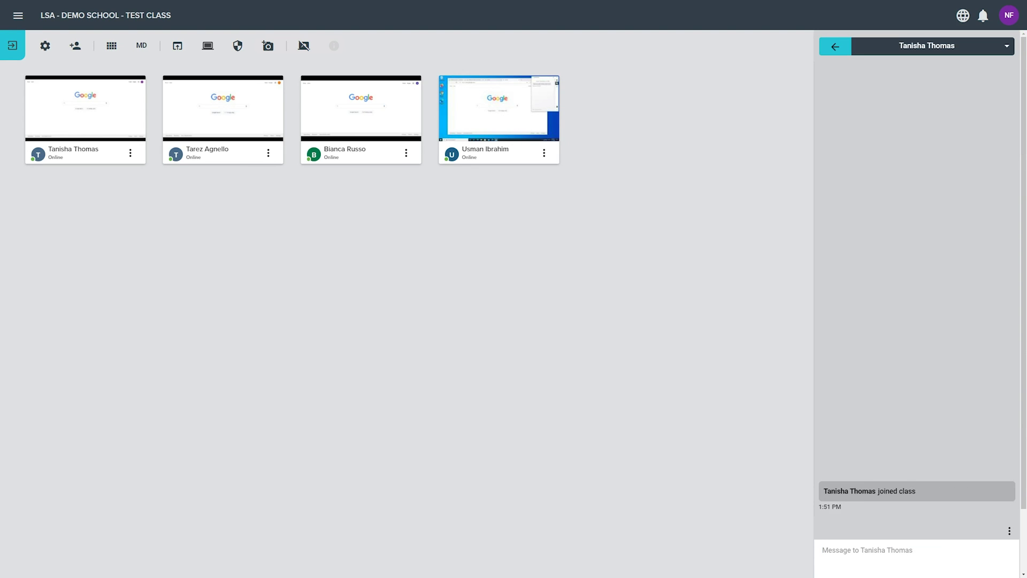
{"action": "type", "text": "Have a great afternoon."}
{"action": "key", "text": "Return"}
Step: Disable chat for all students and close the chat panel
{"action": "left_click", "coordinate": [836, 47]}
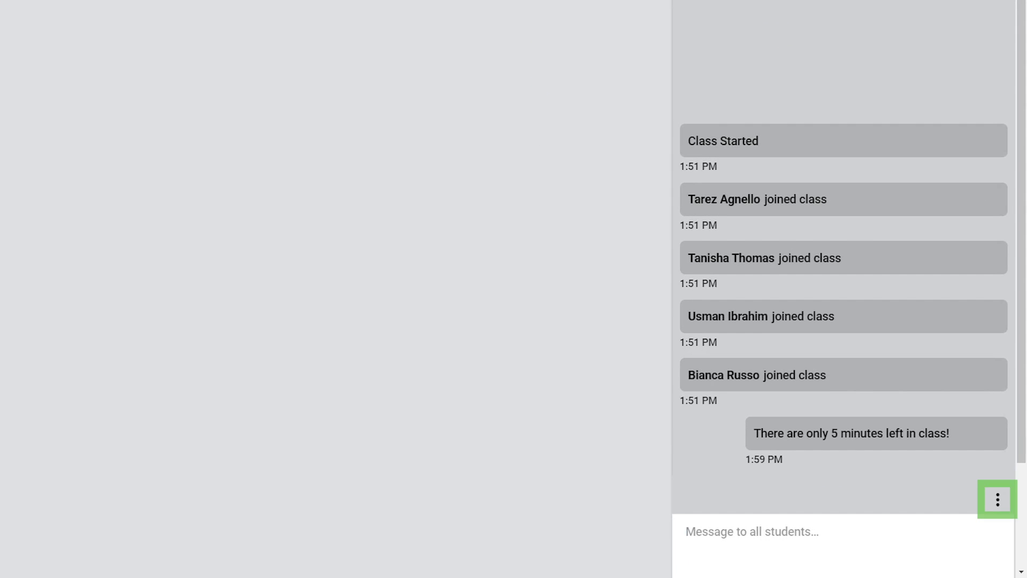
{"action": "left_click", "coordinate": [998, 500]}
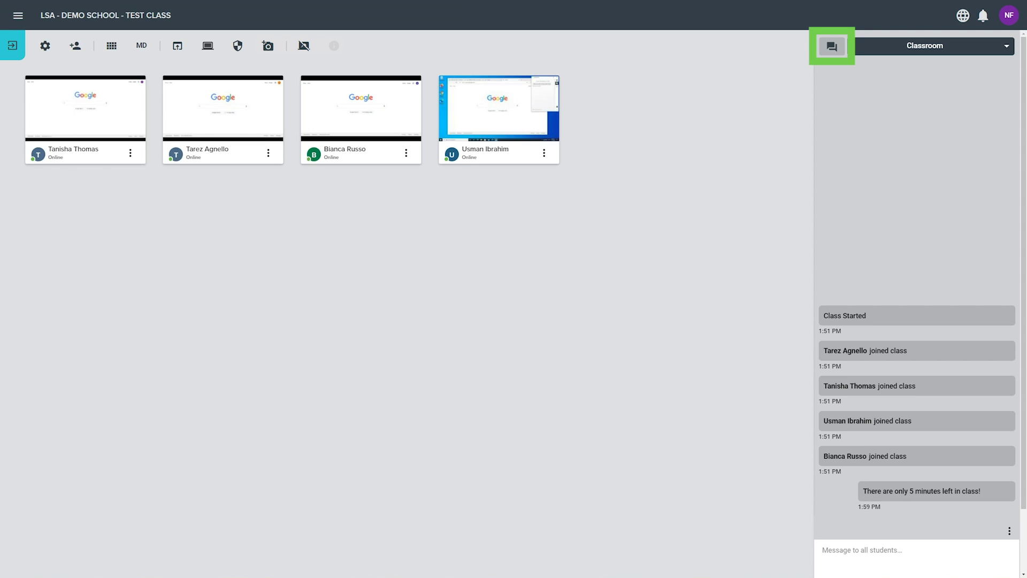
{"action": "left_click", "coordinate": [832, 46]}
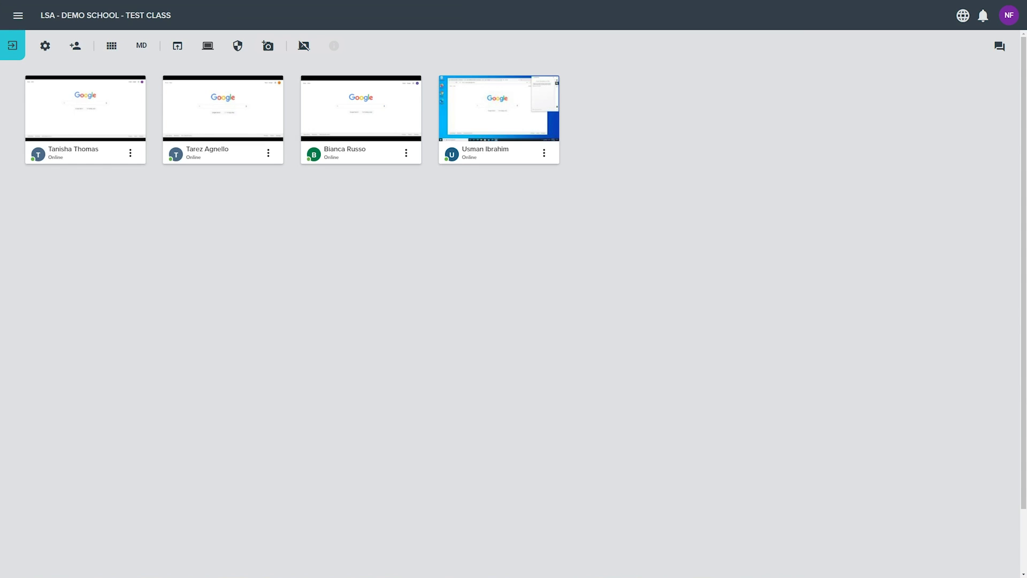